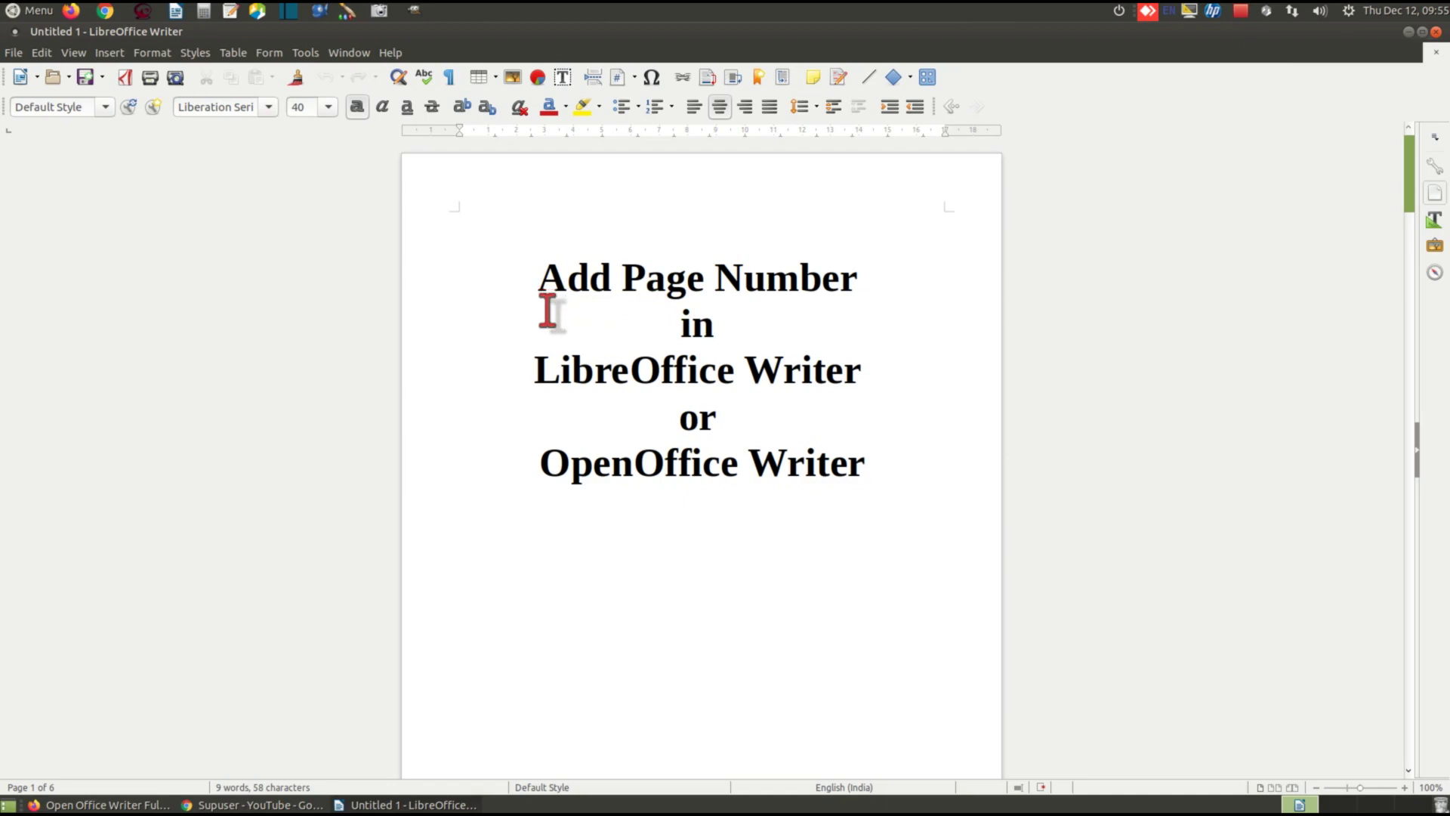
- Select the start of the title text, then briefly visit the browser and return to Writer
left_click_drag(542, 281, 687, 278)
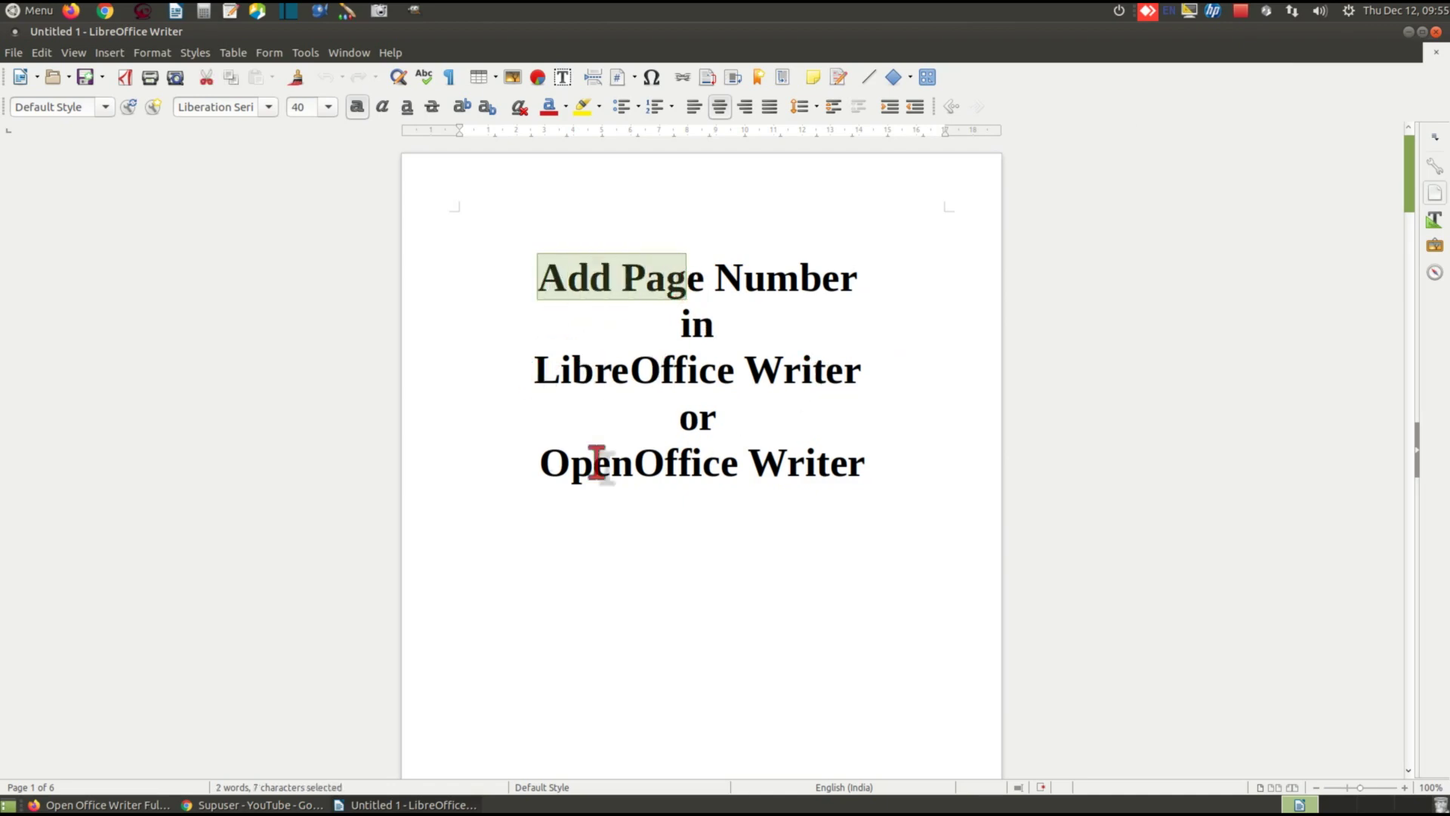
left_click(894, 483)
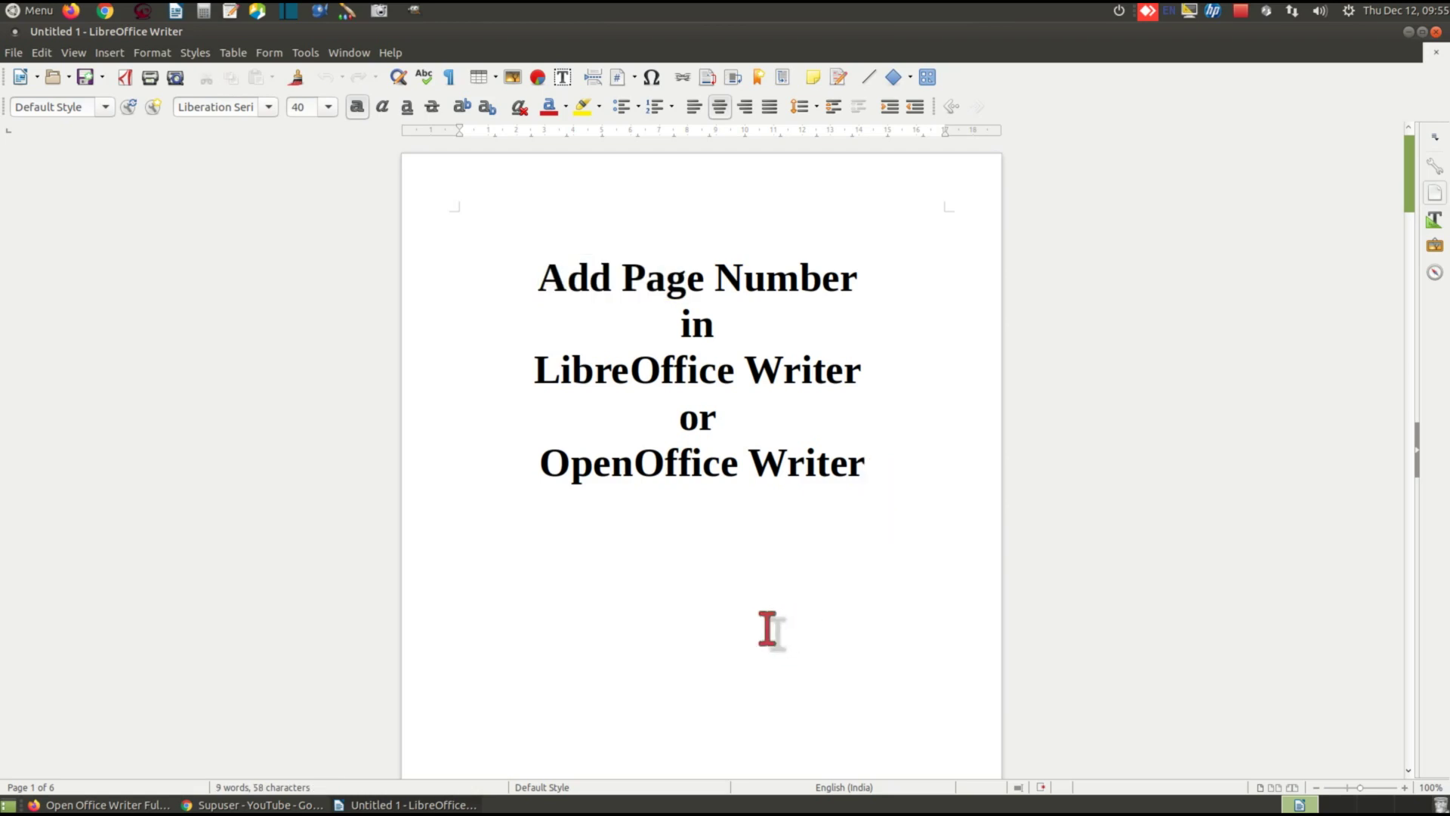
left_click(253, 804)
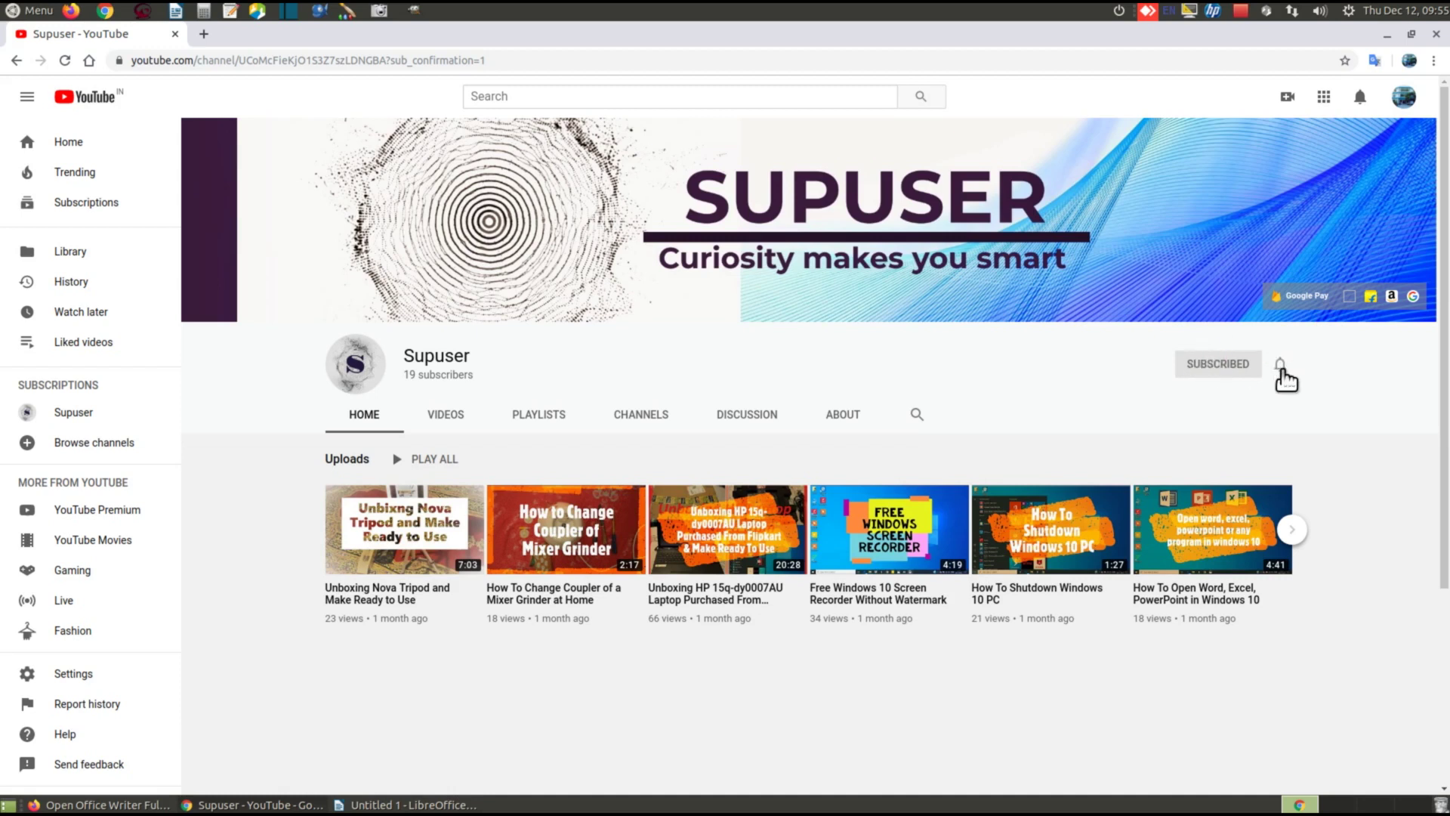
left_click(414, 805)
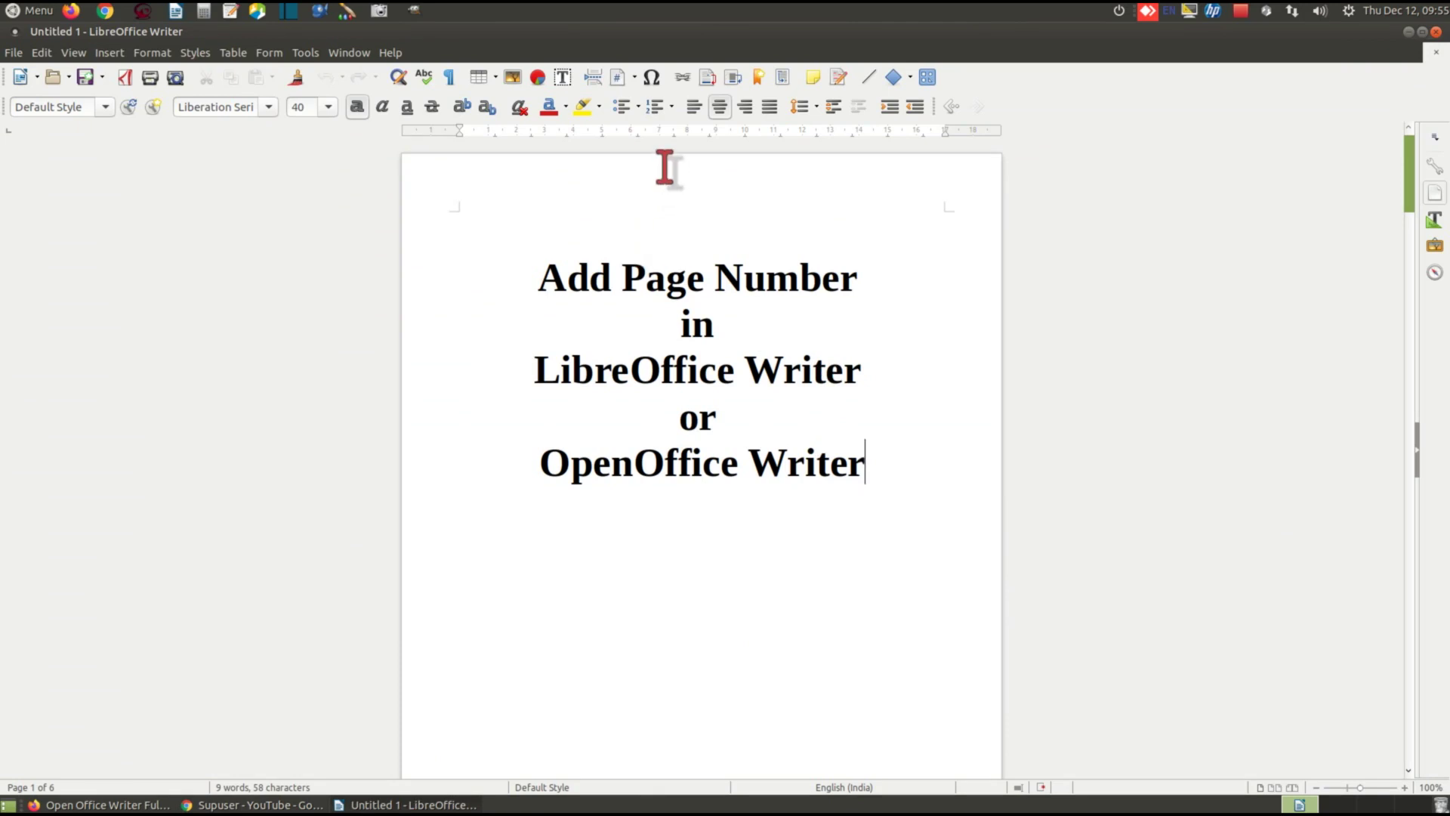
- Type the stray text 'fdgfhfg' on the empty first line, then select it
left_click(471, 217)
type("fdgfhfgjhghj")
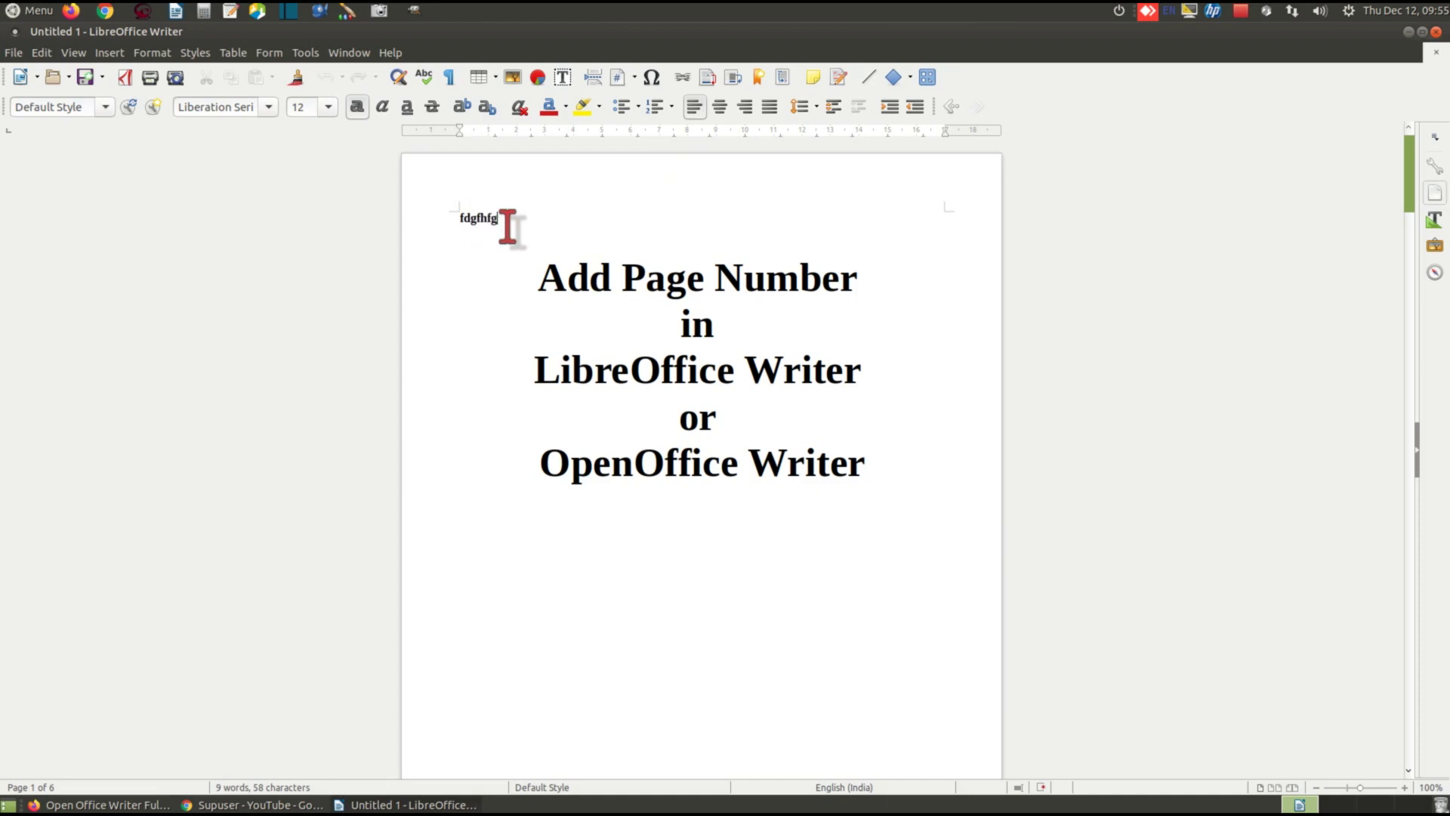
scroll(524, 320, "down", 10)
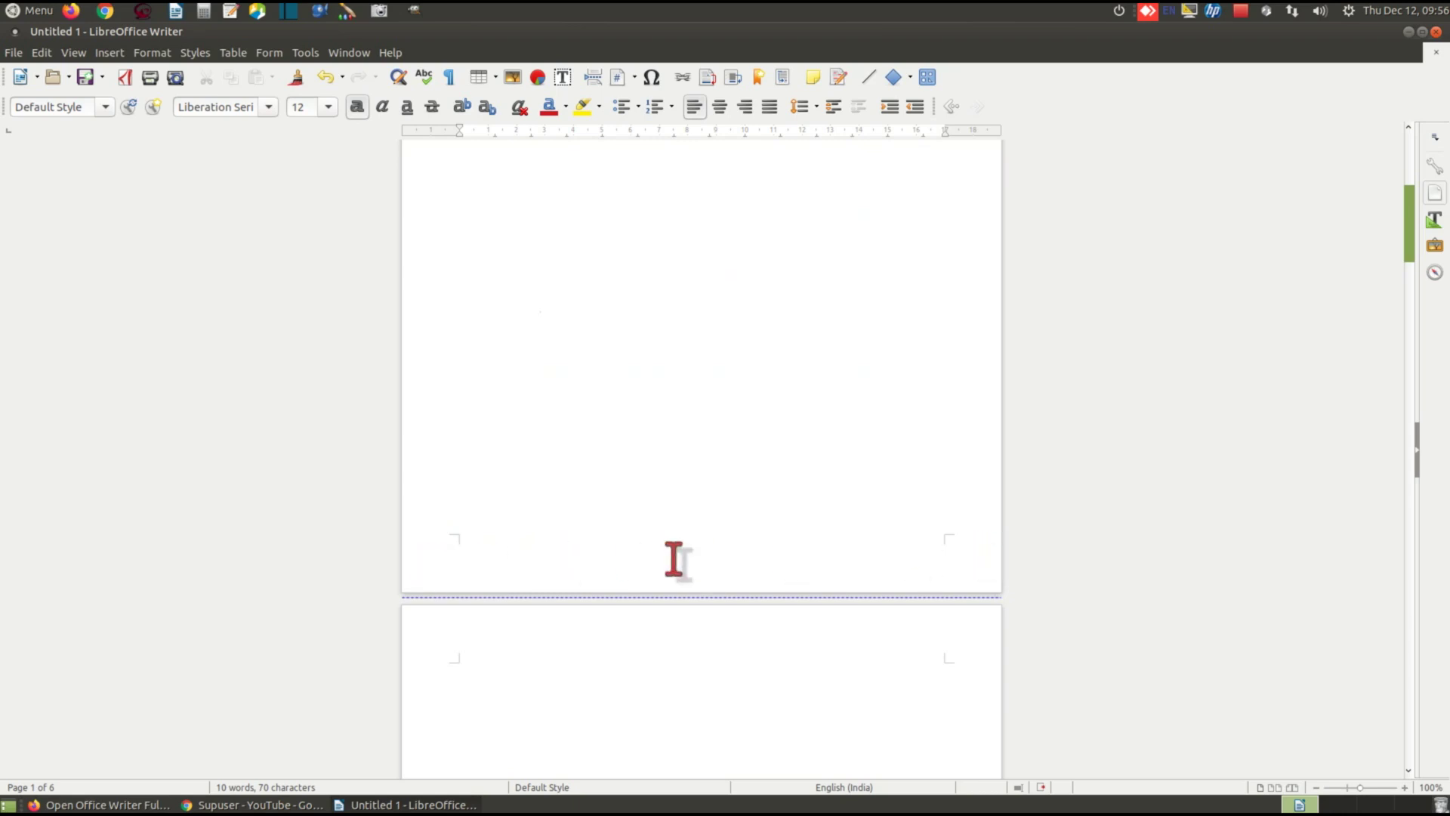
scroll(655, 484, "up", 3)
scroll(655, 484, "up", 4)
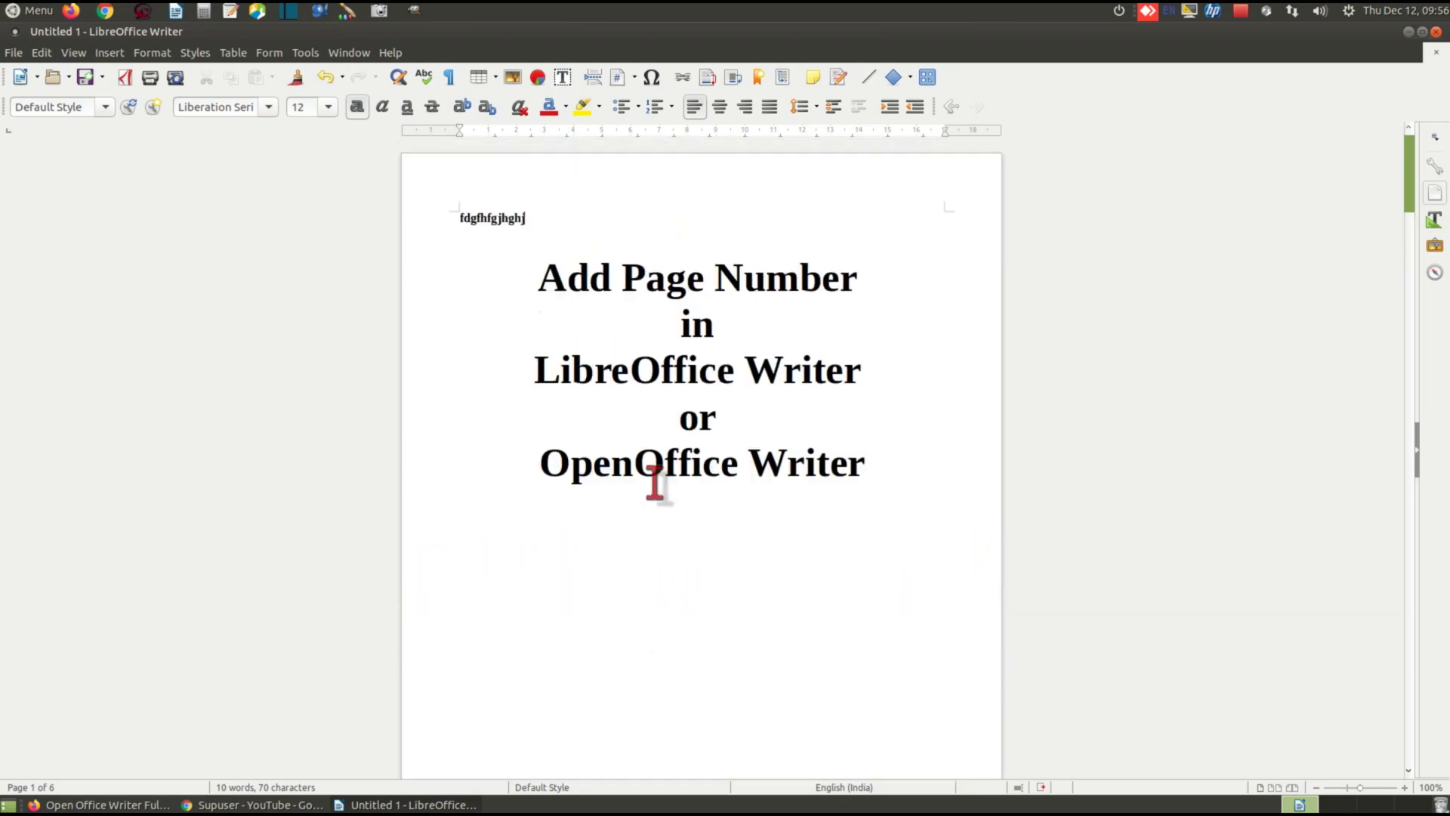
left_click_drag(478, 212, 453, 219)
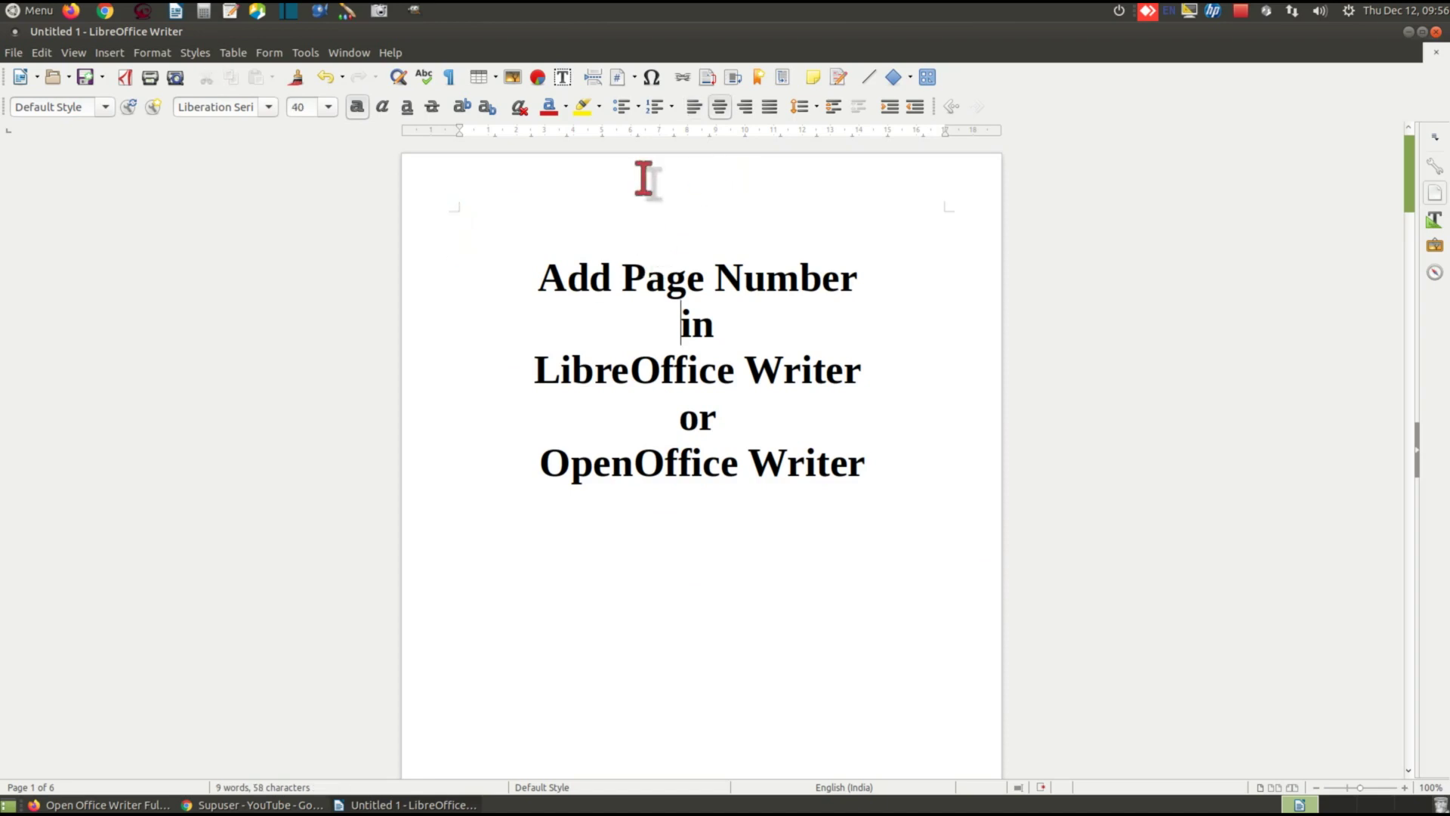
- Add a Default Style header holding a Page Number field, confirming pages show 1, 2, 3
left_click(689, 175)
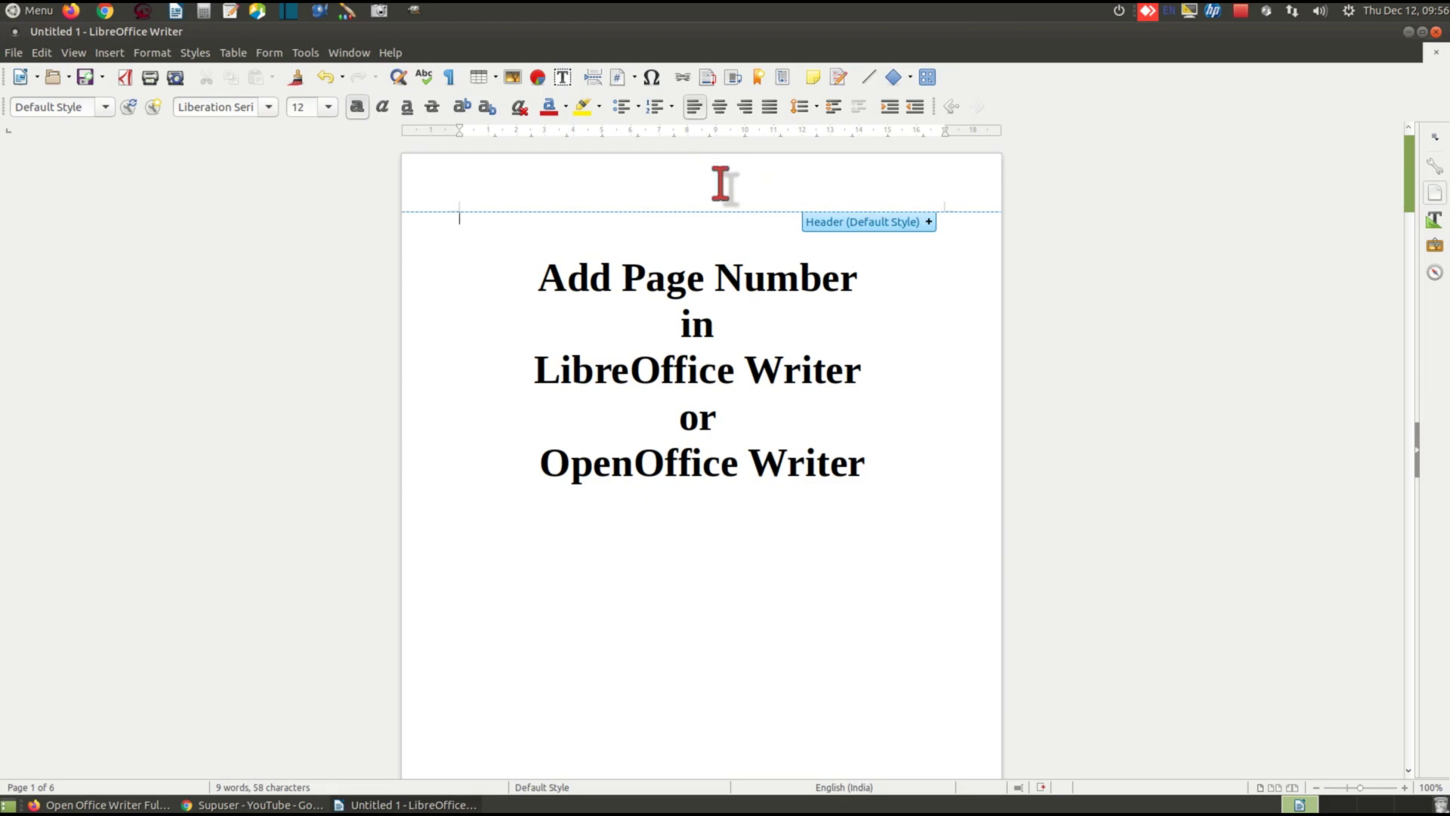
left_click(929, 221)
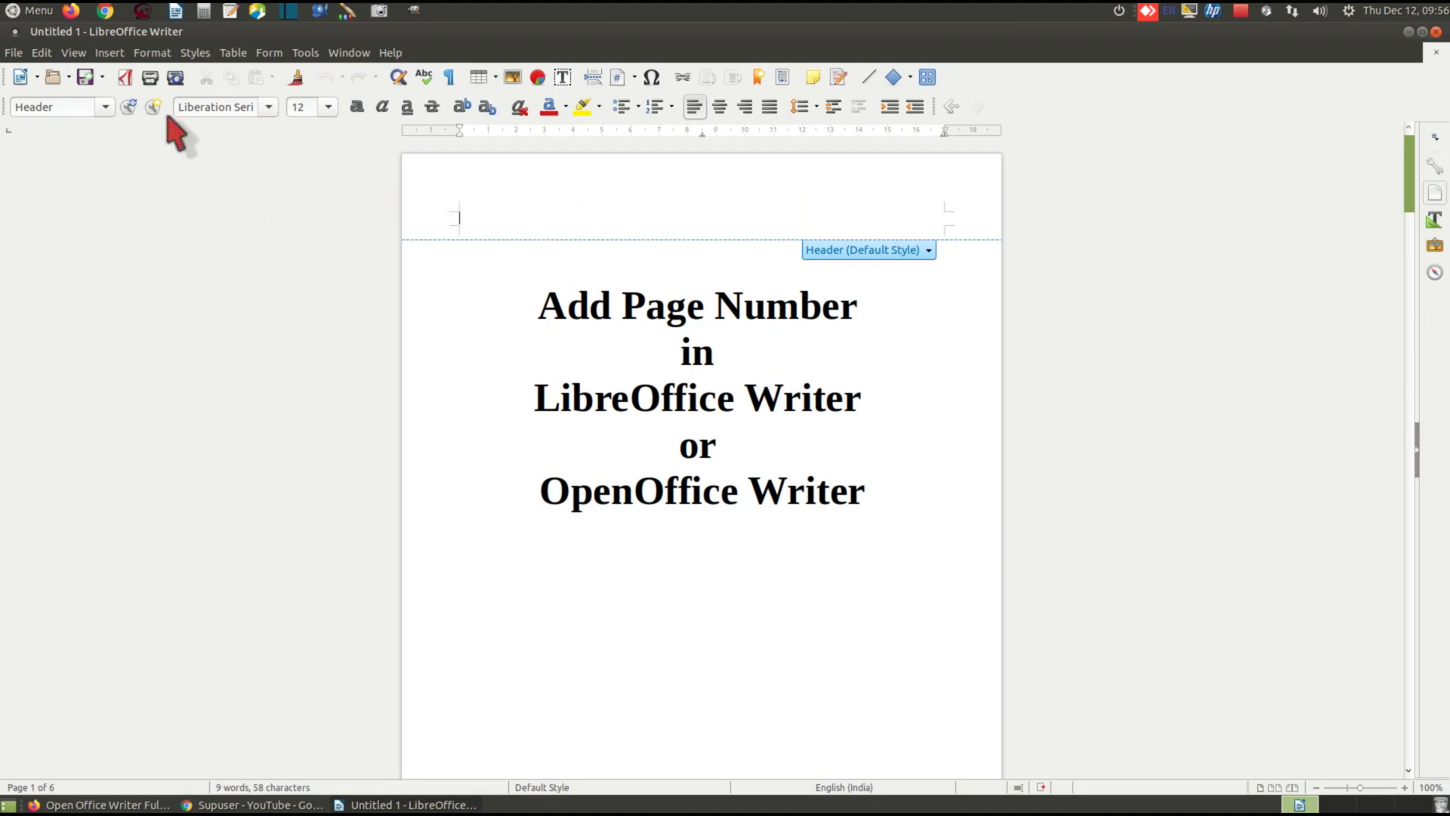
left_click(110, 53)
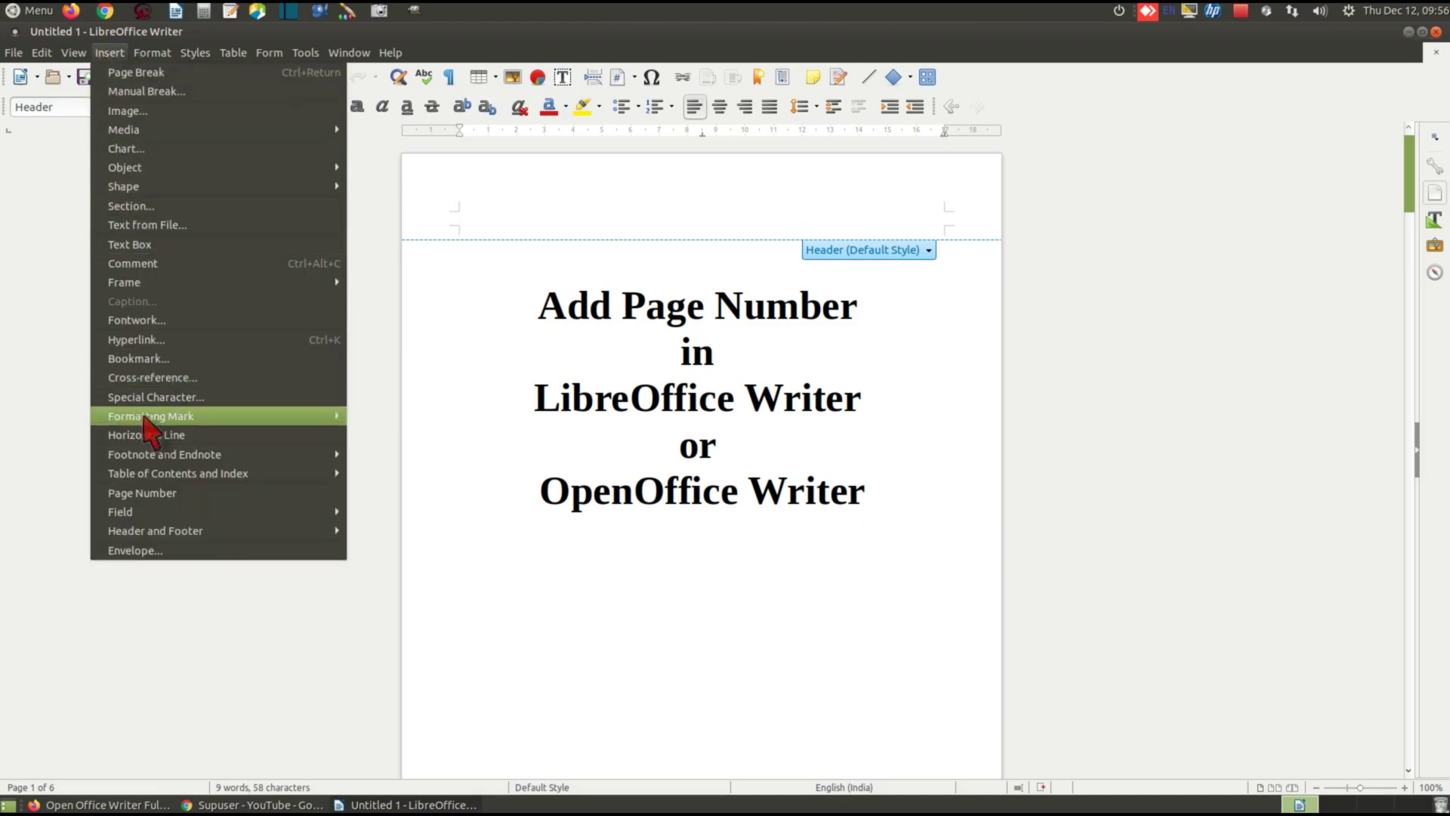
mouse_move(127, 514)
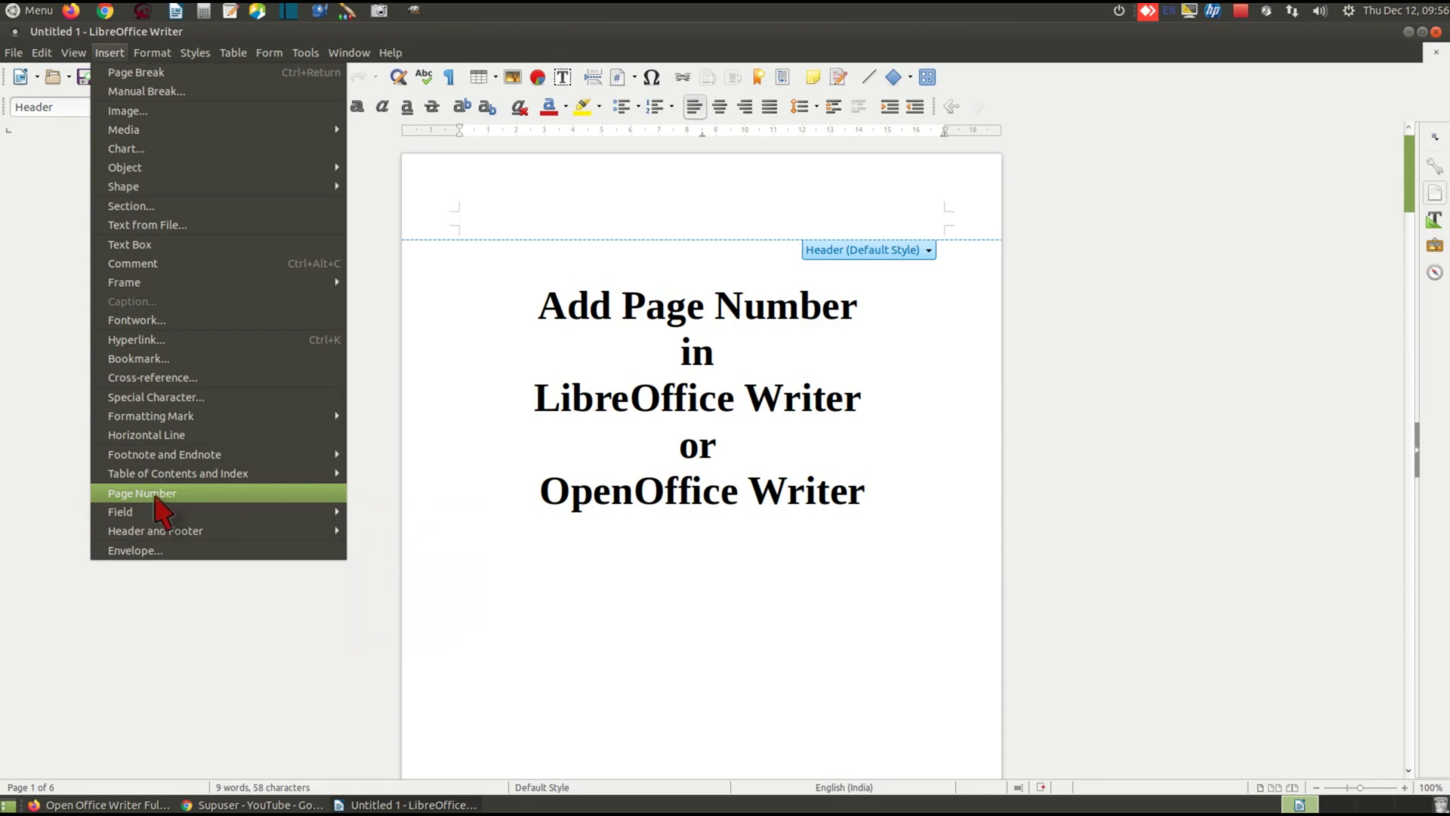
left_click(423, 516)
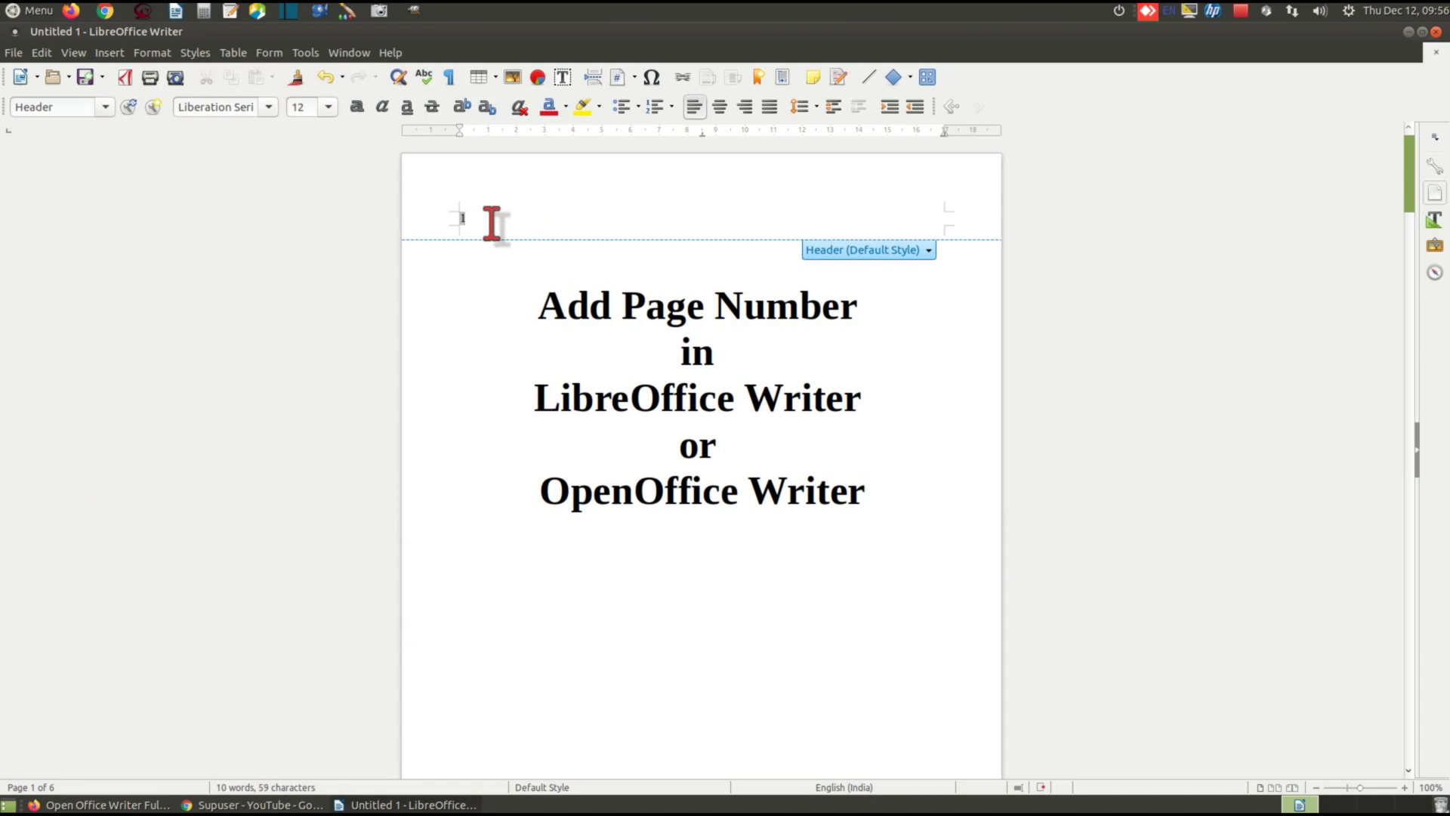
scroll(492, 225, "down", 15)
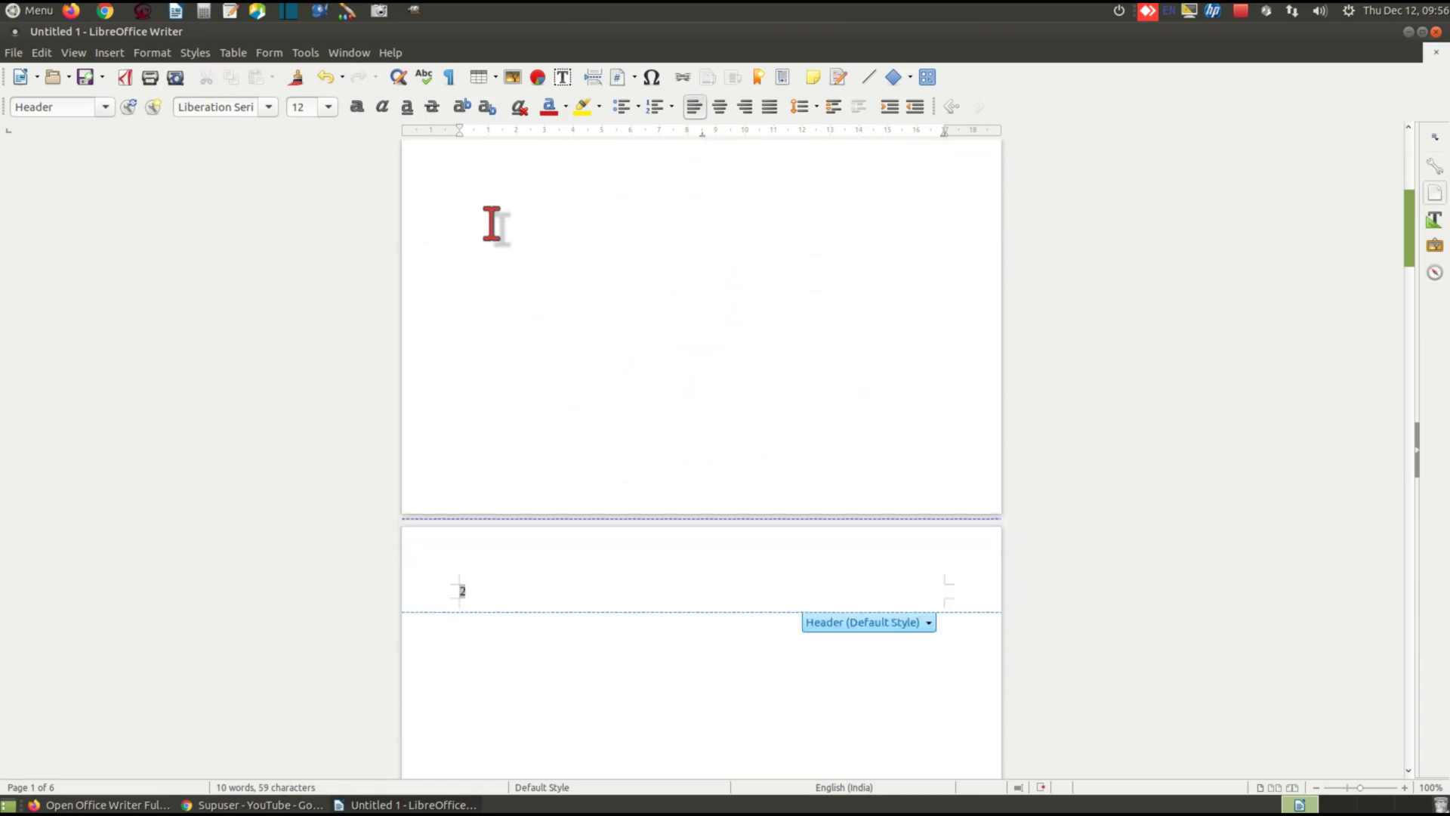
scroll(485, 408, "down", 15)
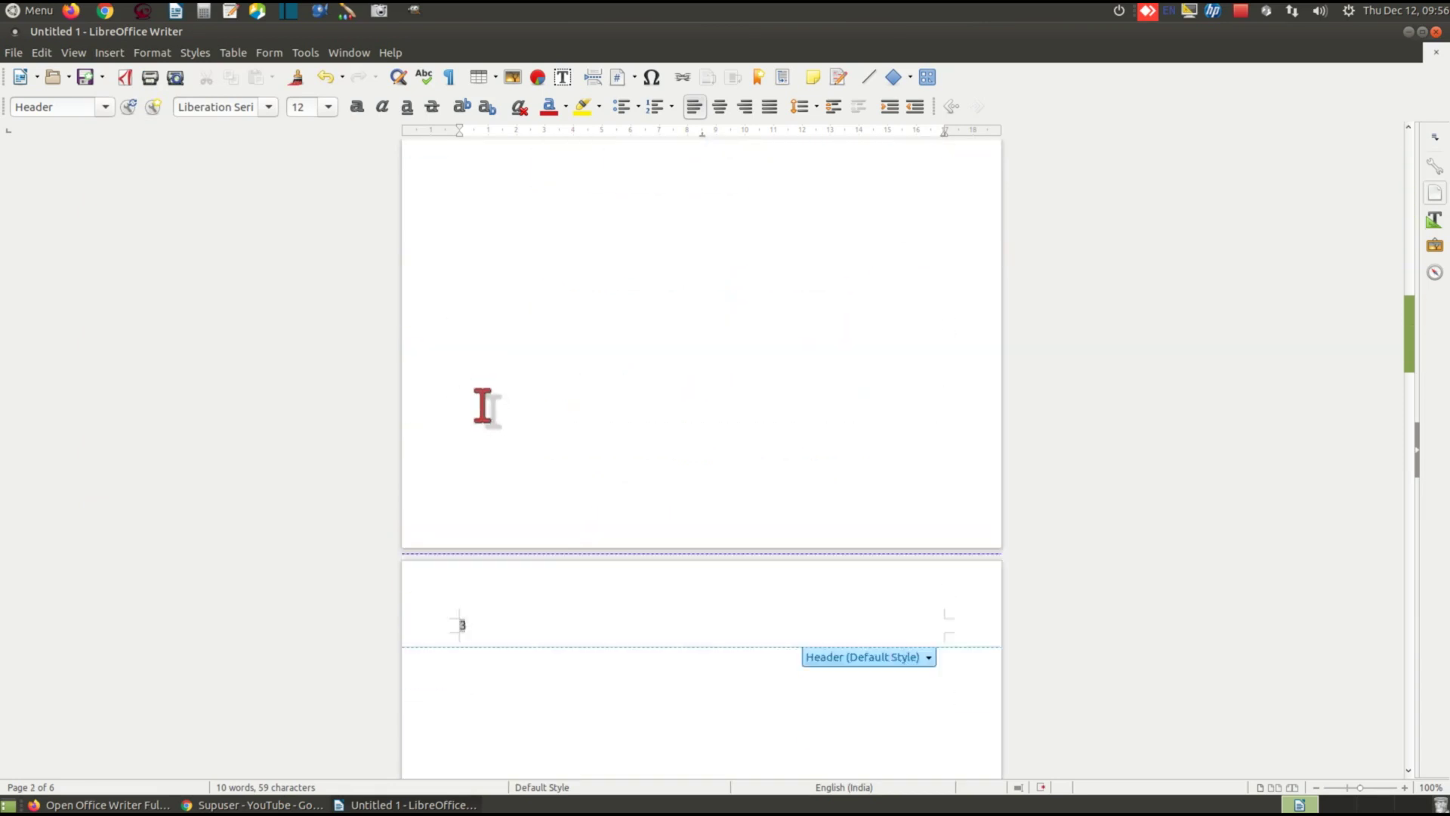
scroll(481, 498, "up", 14)
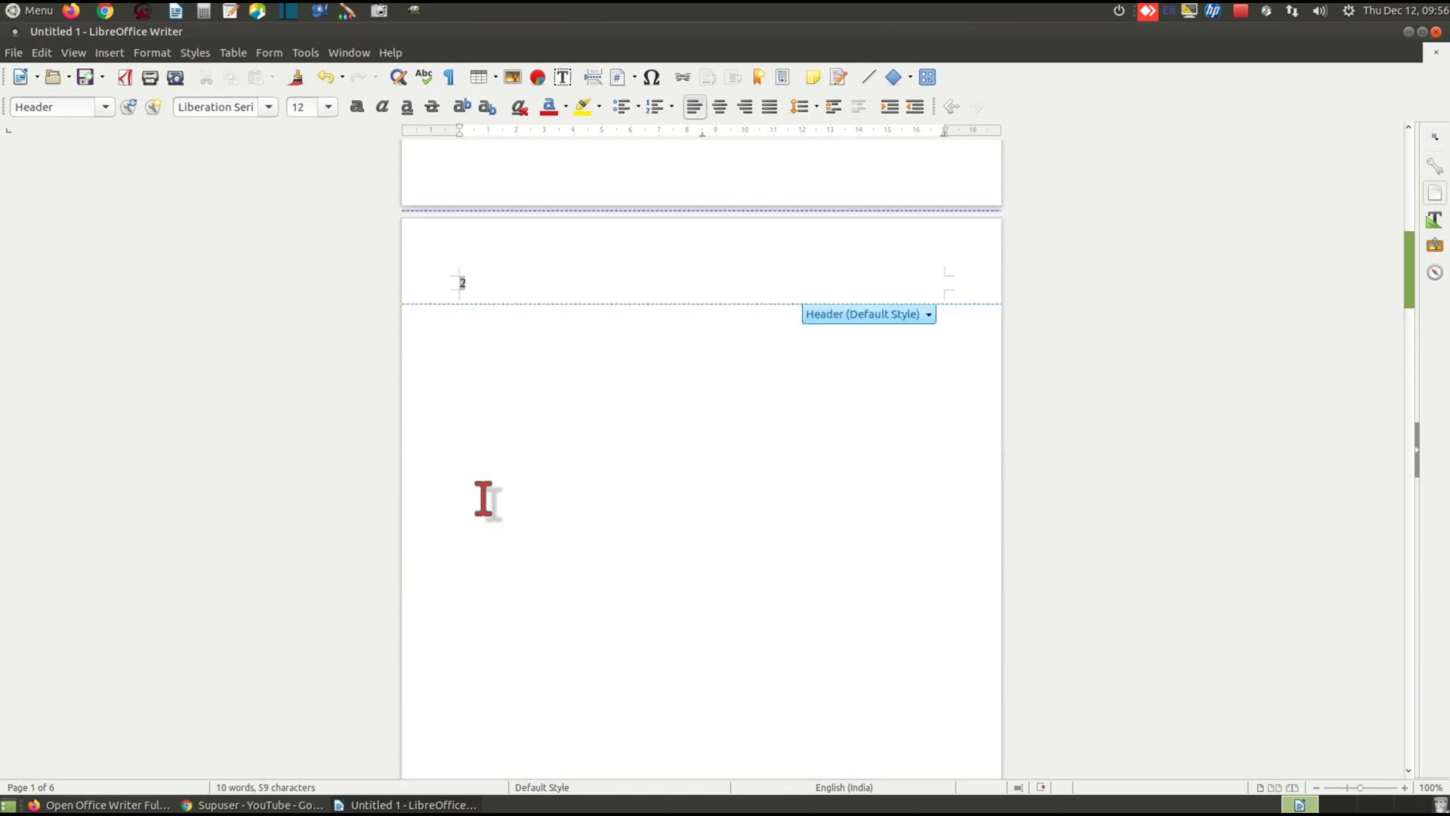
scroll(483, 498, "up", 9)
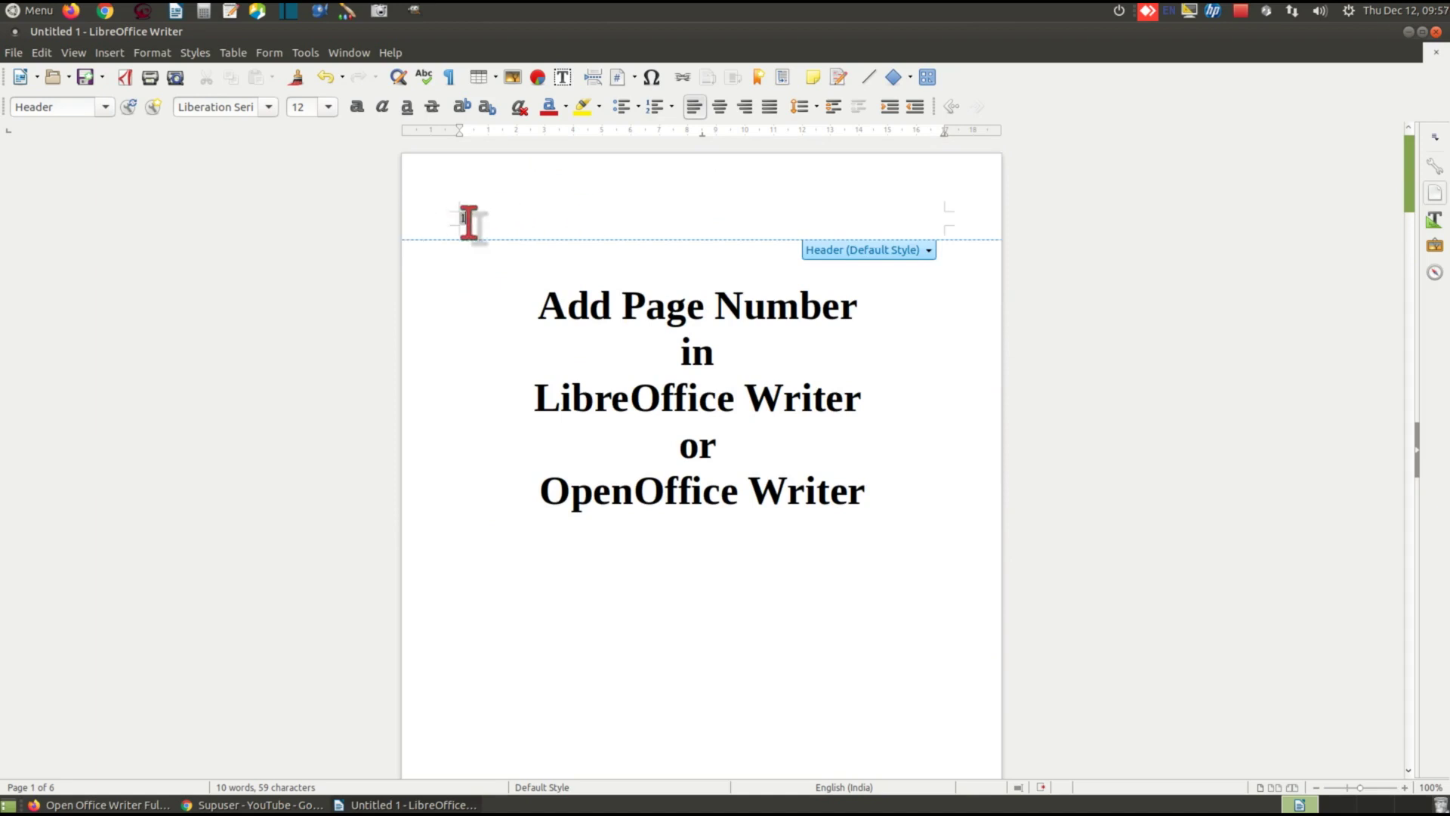
- Center the page number field in the header
left_click_drag(408, 224, 469, 198)
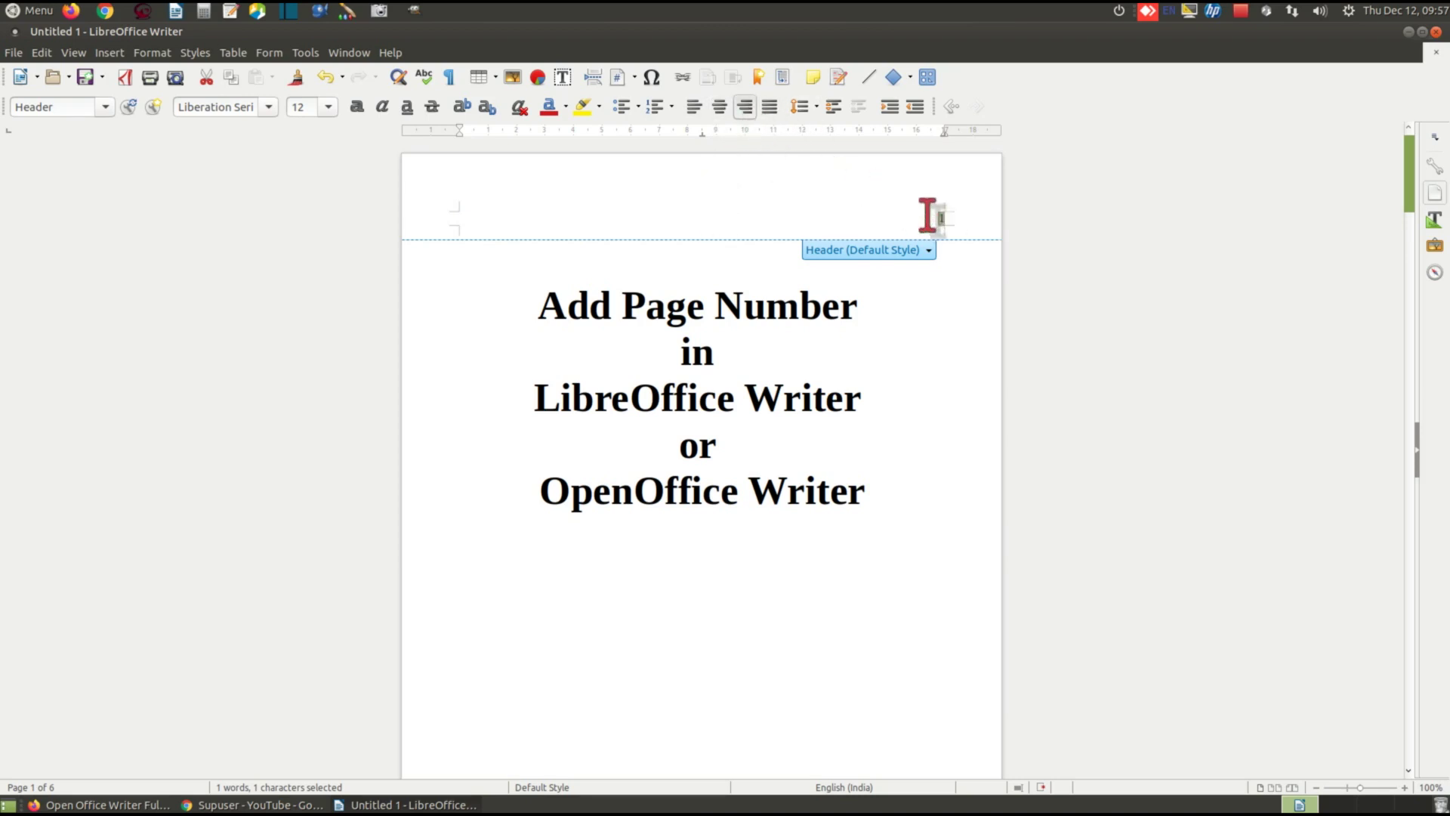
scroll(944, 219, "down", 3)
scroll(944, 219, "down", 6)
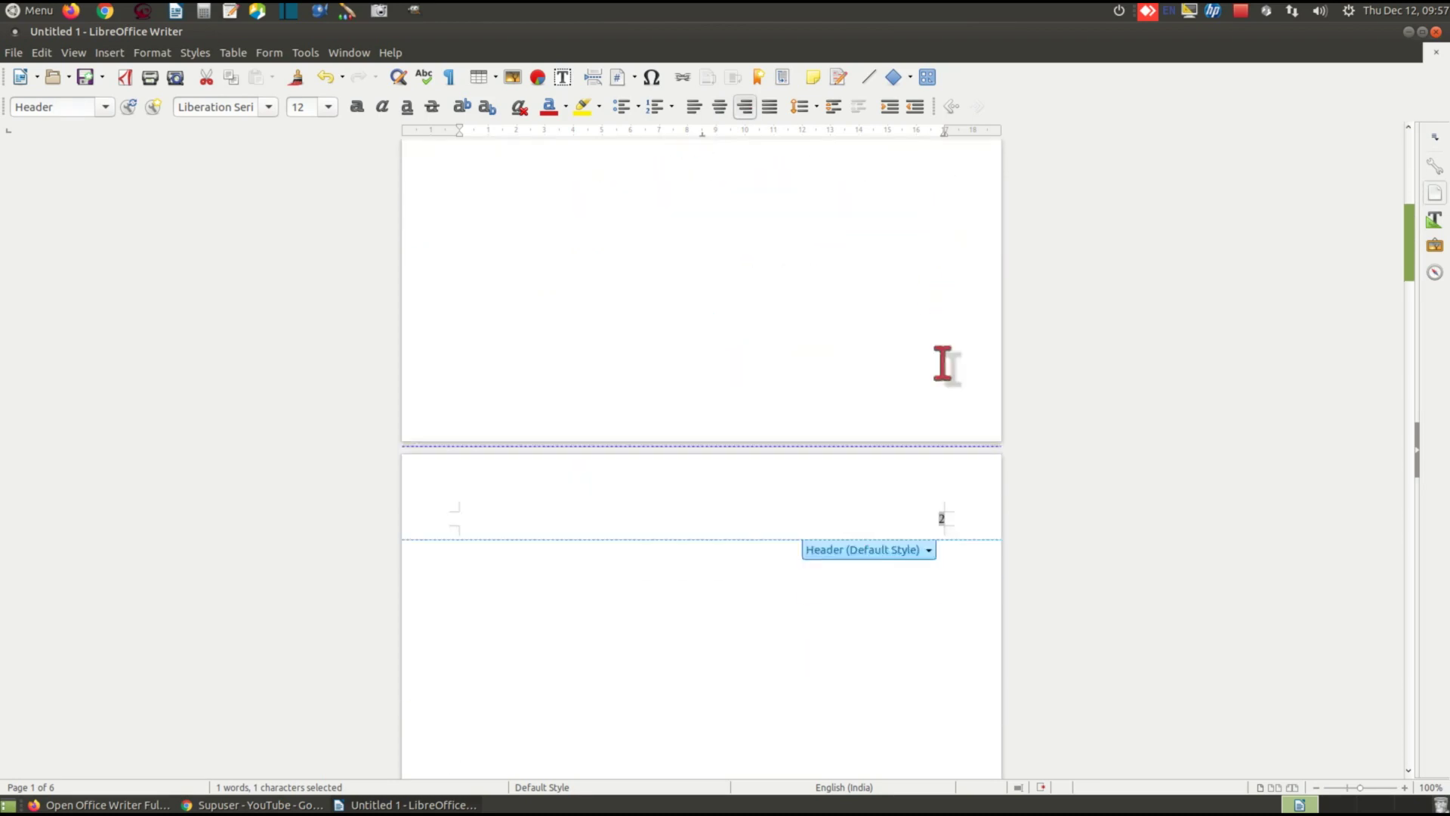
scroll(940, 523, "down", 10)
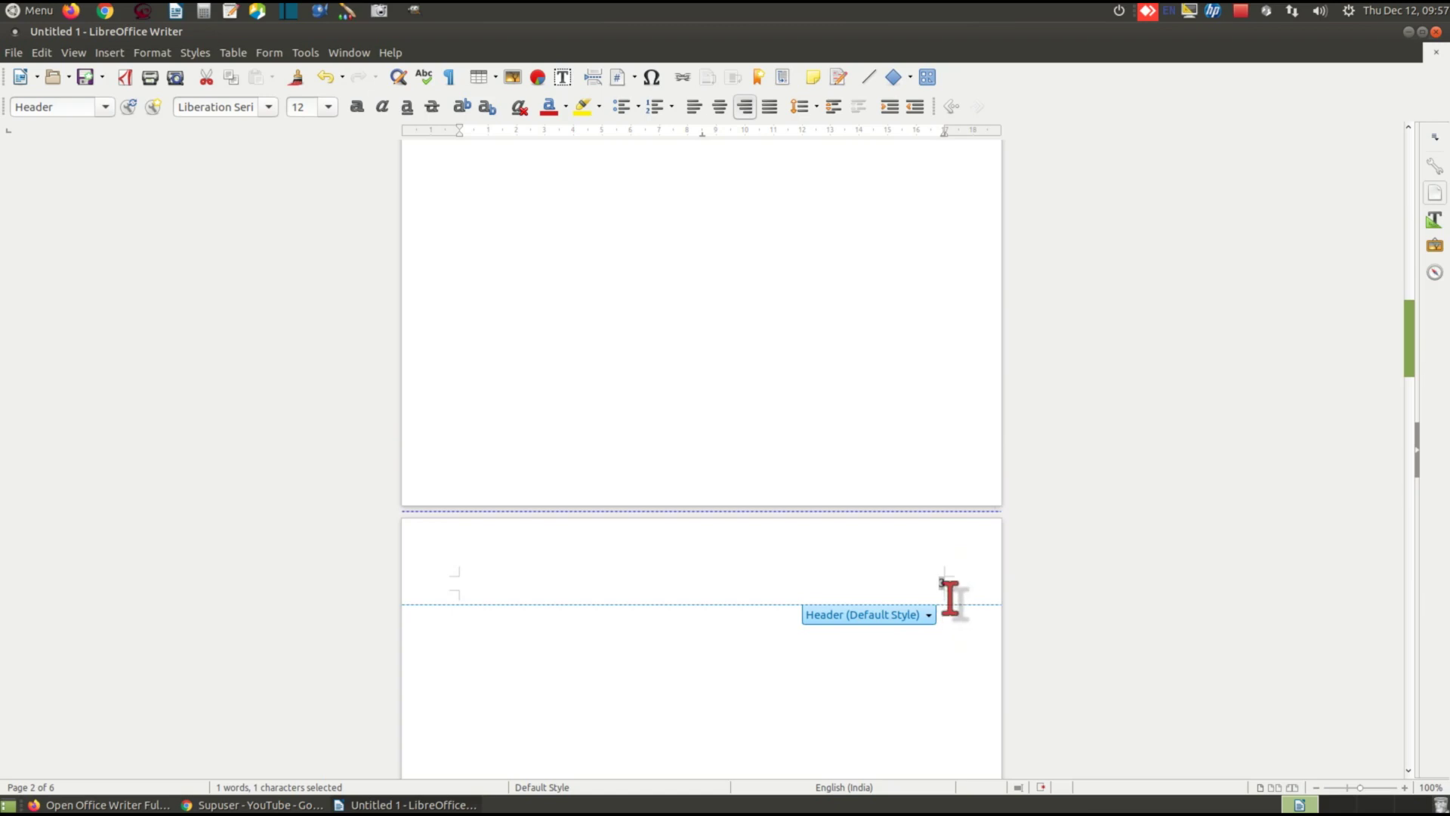
left_click(719, 107)
scroll(725, 453, "up", 20)
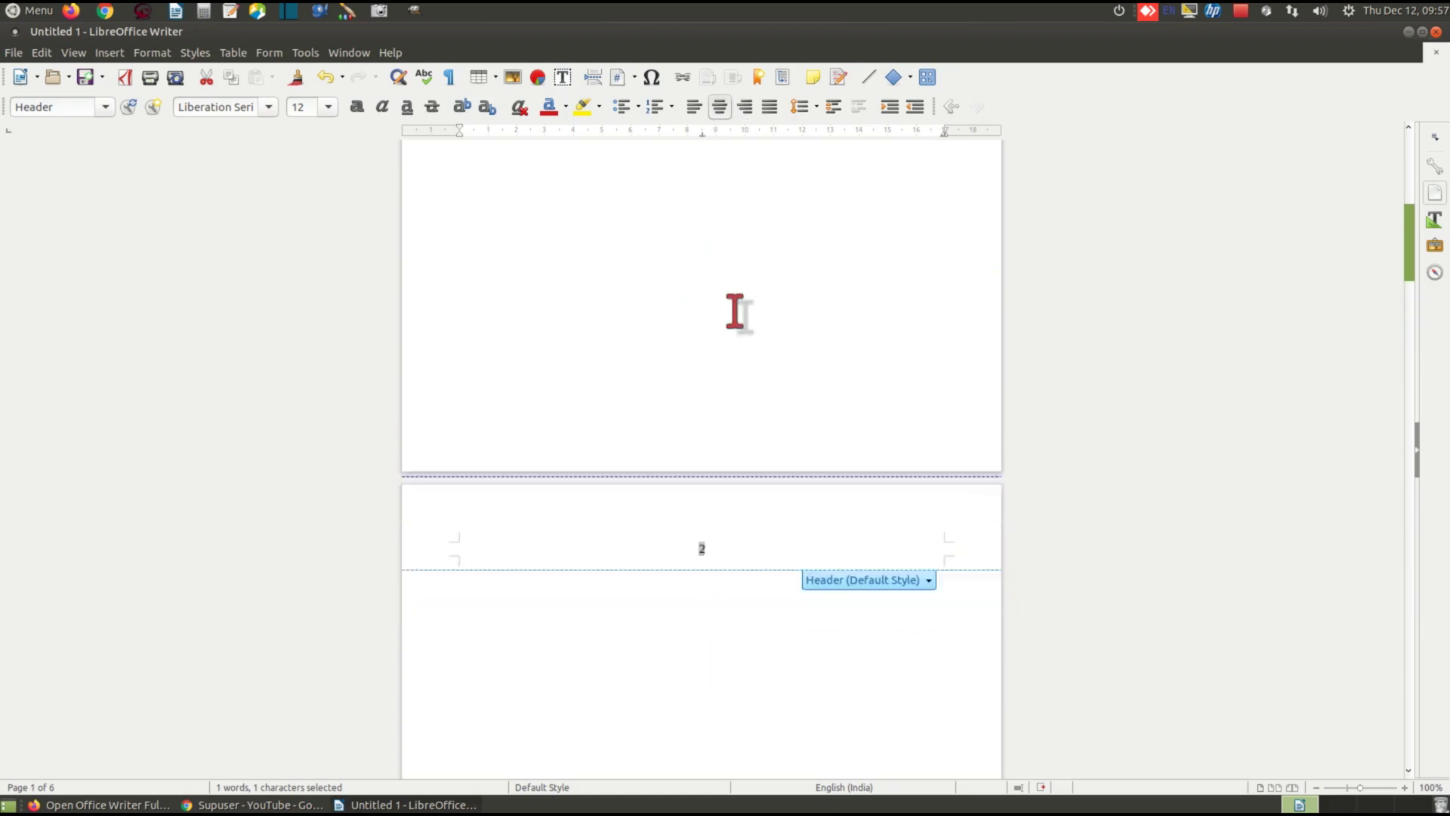
scroll(735, 311, "up", 5)
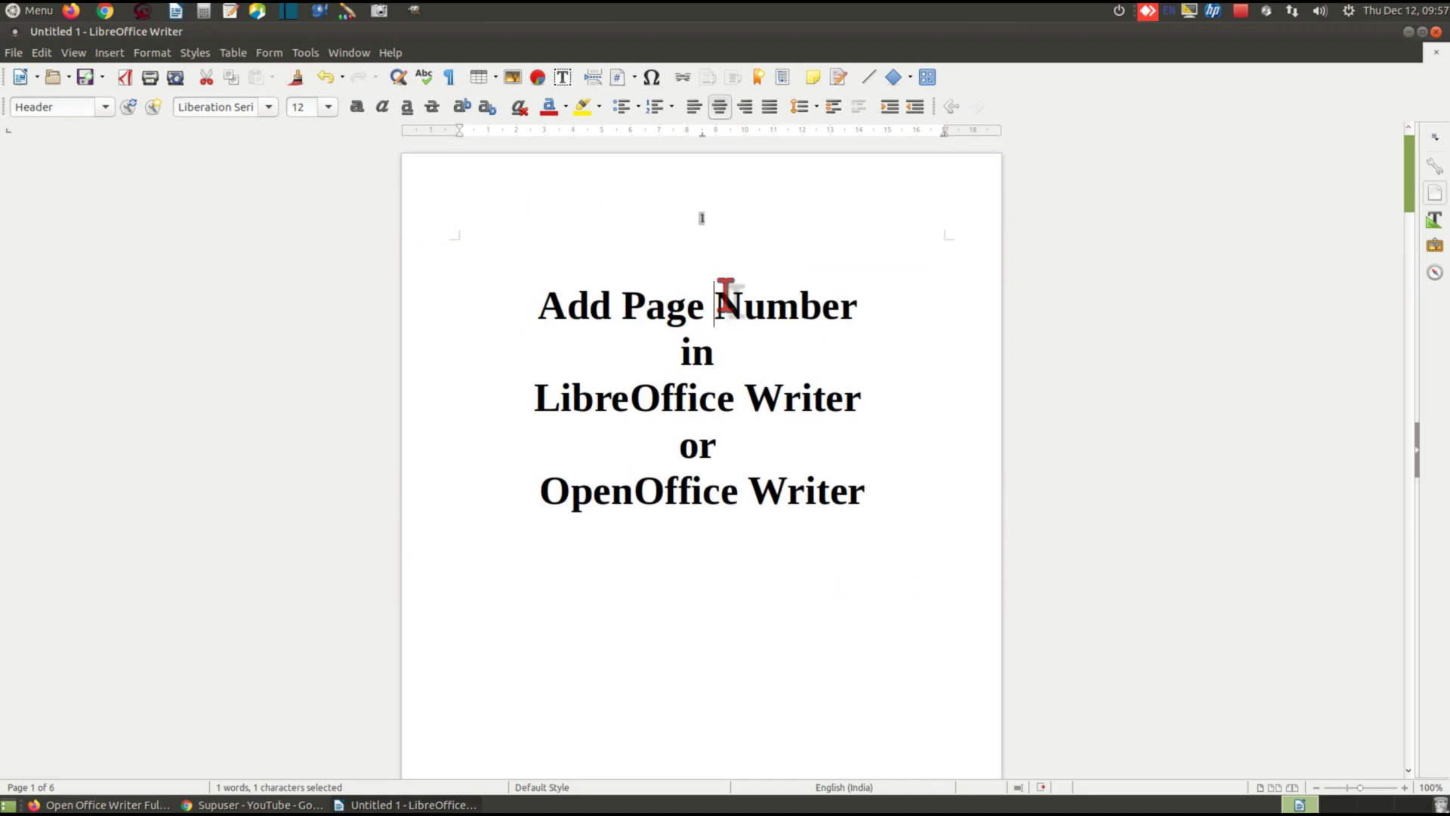
- Choose Delete Header from the page 1 Header (Default Style) menu
left_click(718, 291)
left_click(803, 217)
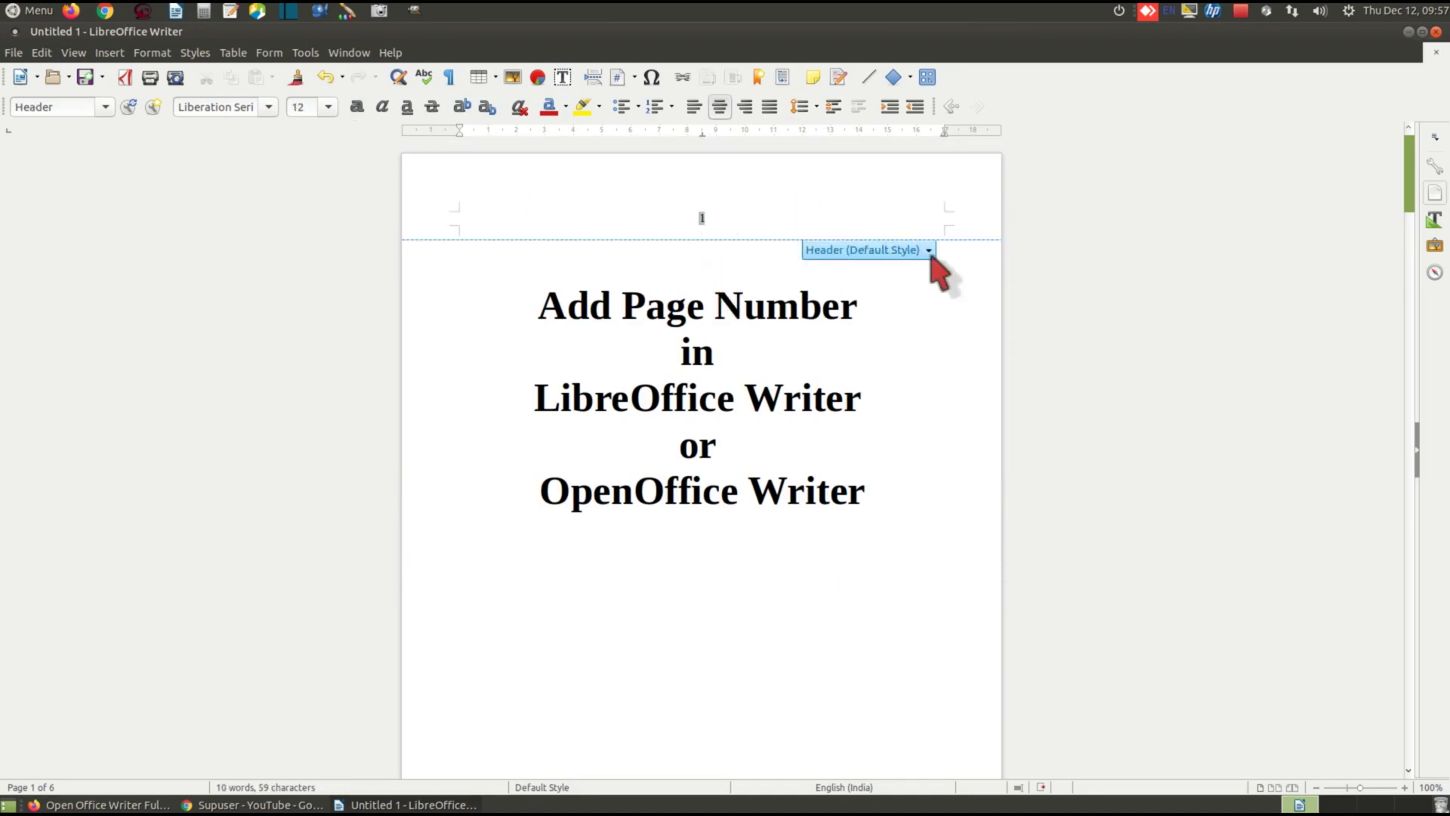
left_click(930, 251)
left_click(876, 308)
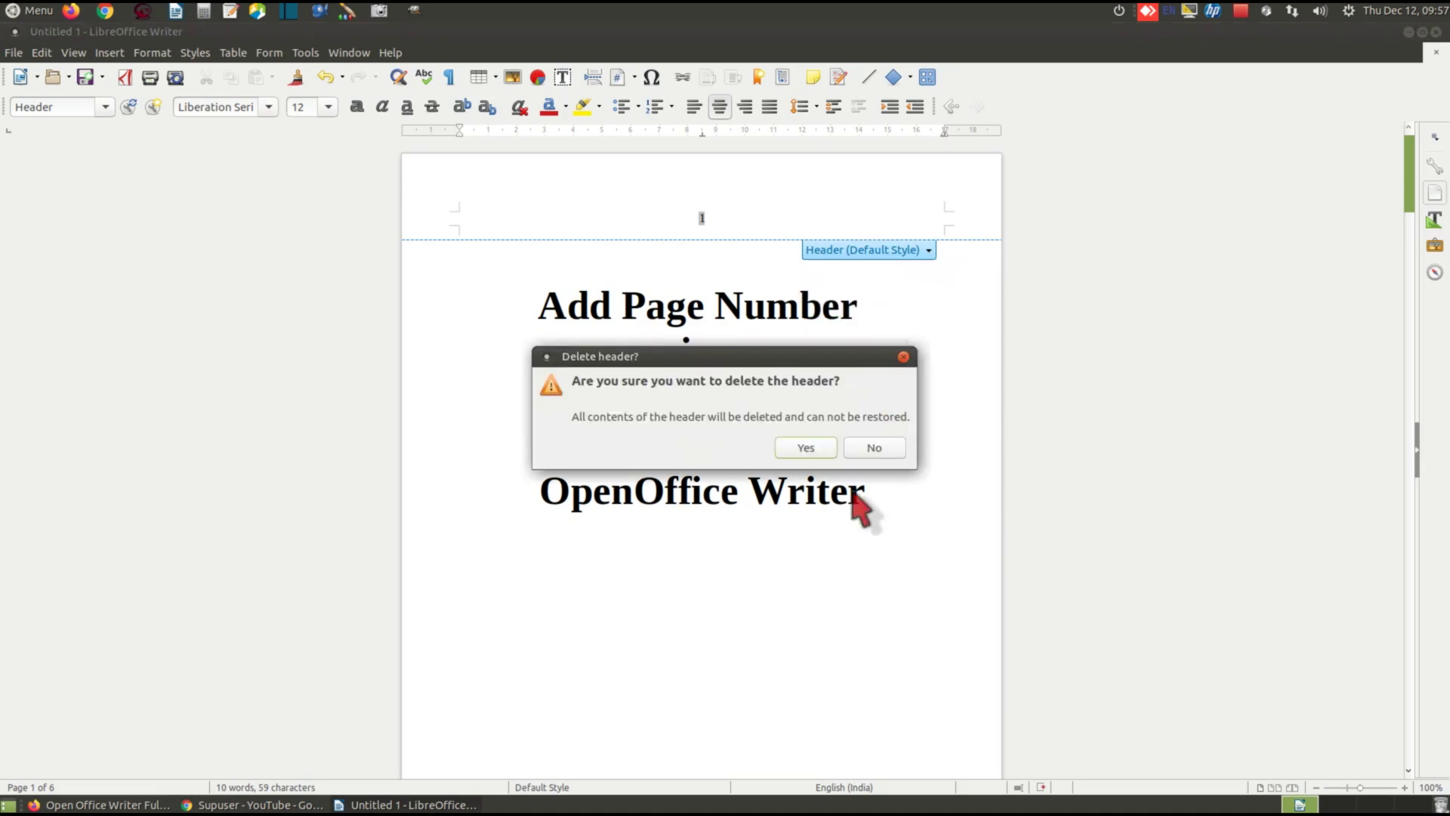
- Confirm Yes in the Delete header? dialog, leaving the title page without a header
left_click(807, 448)
scroll(767, 420, "down", 10)
scroll(823, 370, "up", 7)
scroll(832, 378, "down", 8)
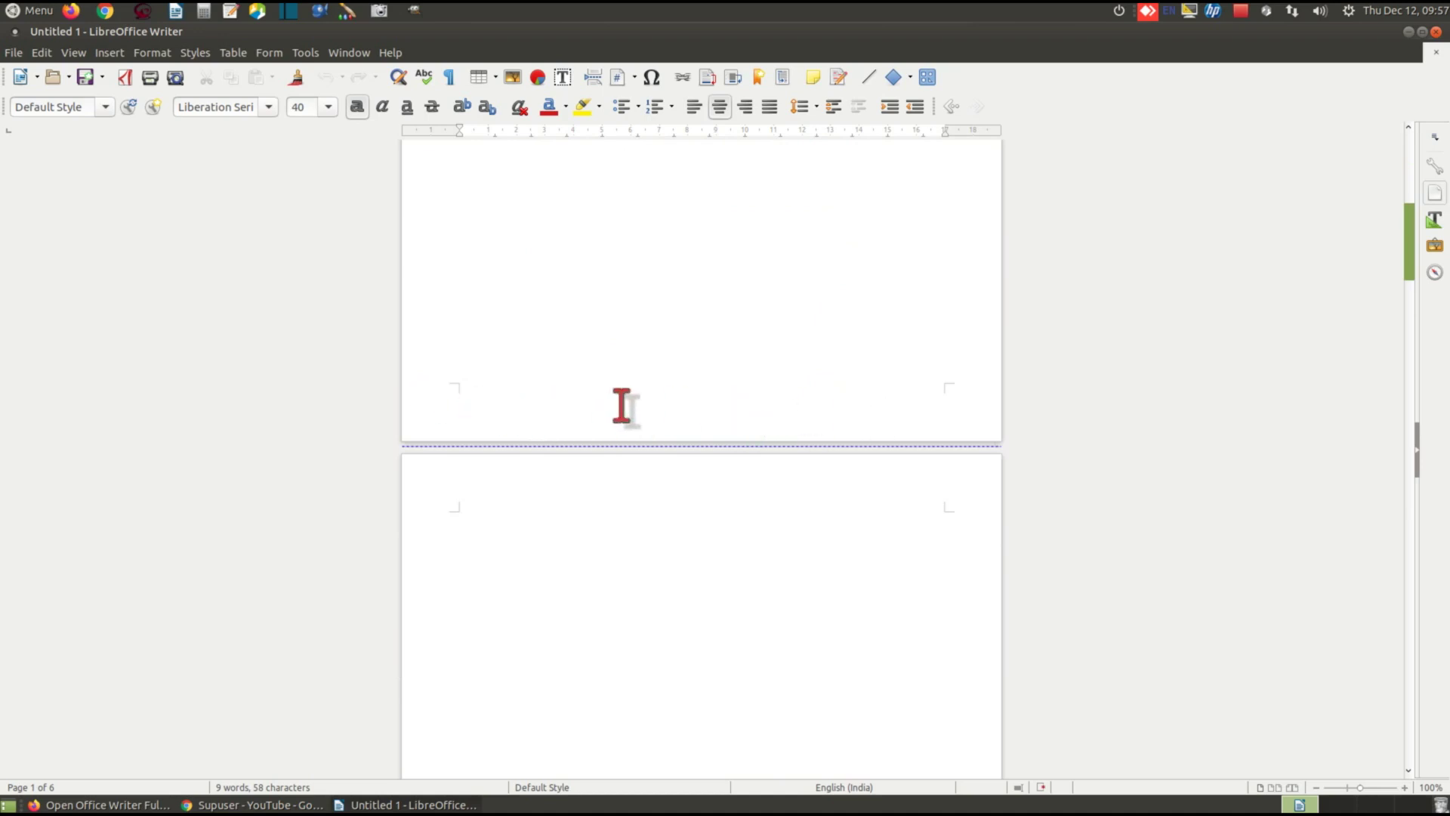
scroll(692, 414, "up", 8)
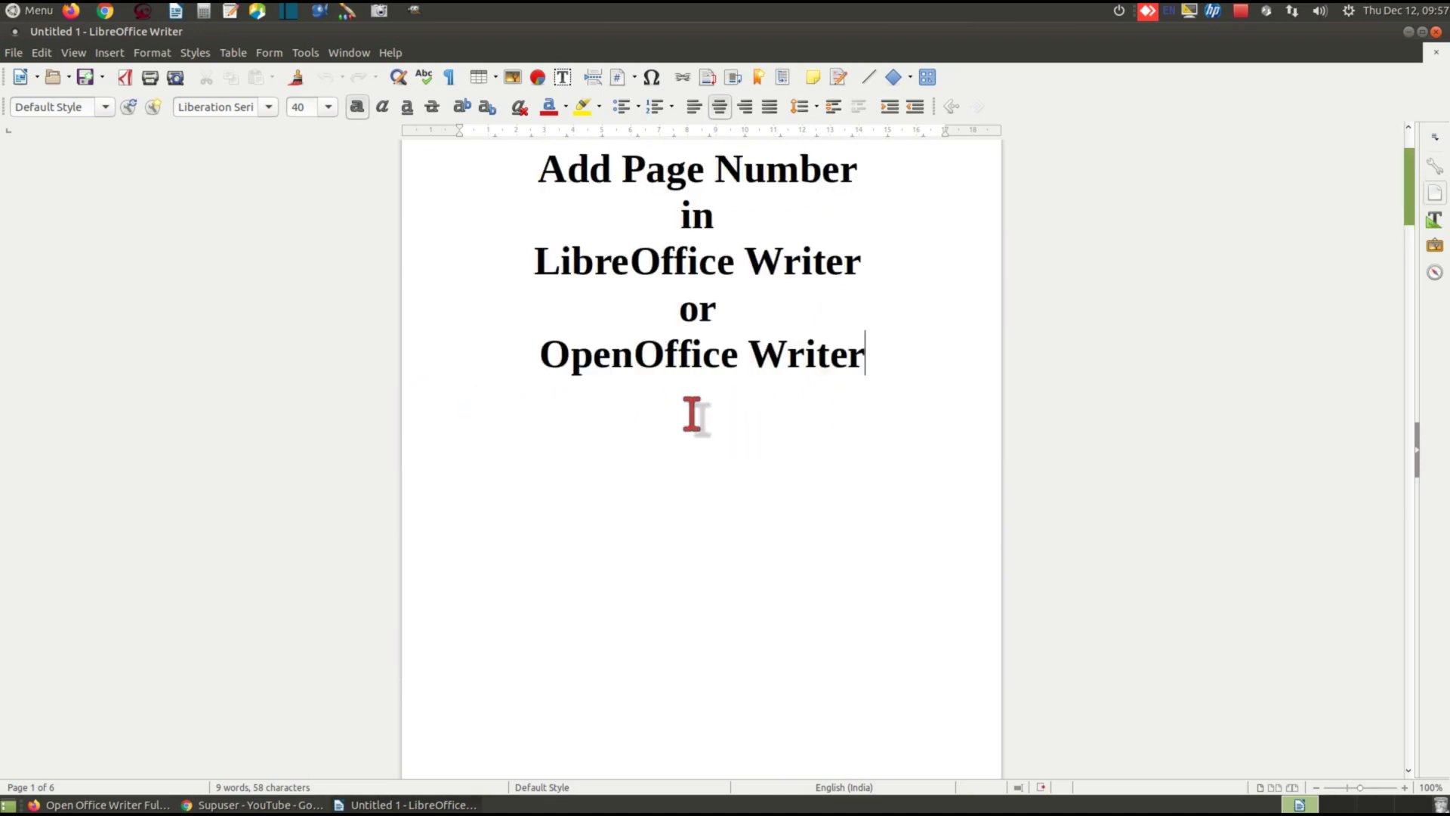
scroll(835, 405, "down", 8)
mouse_move(835, 404)
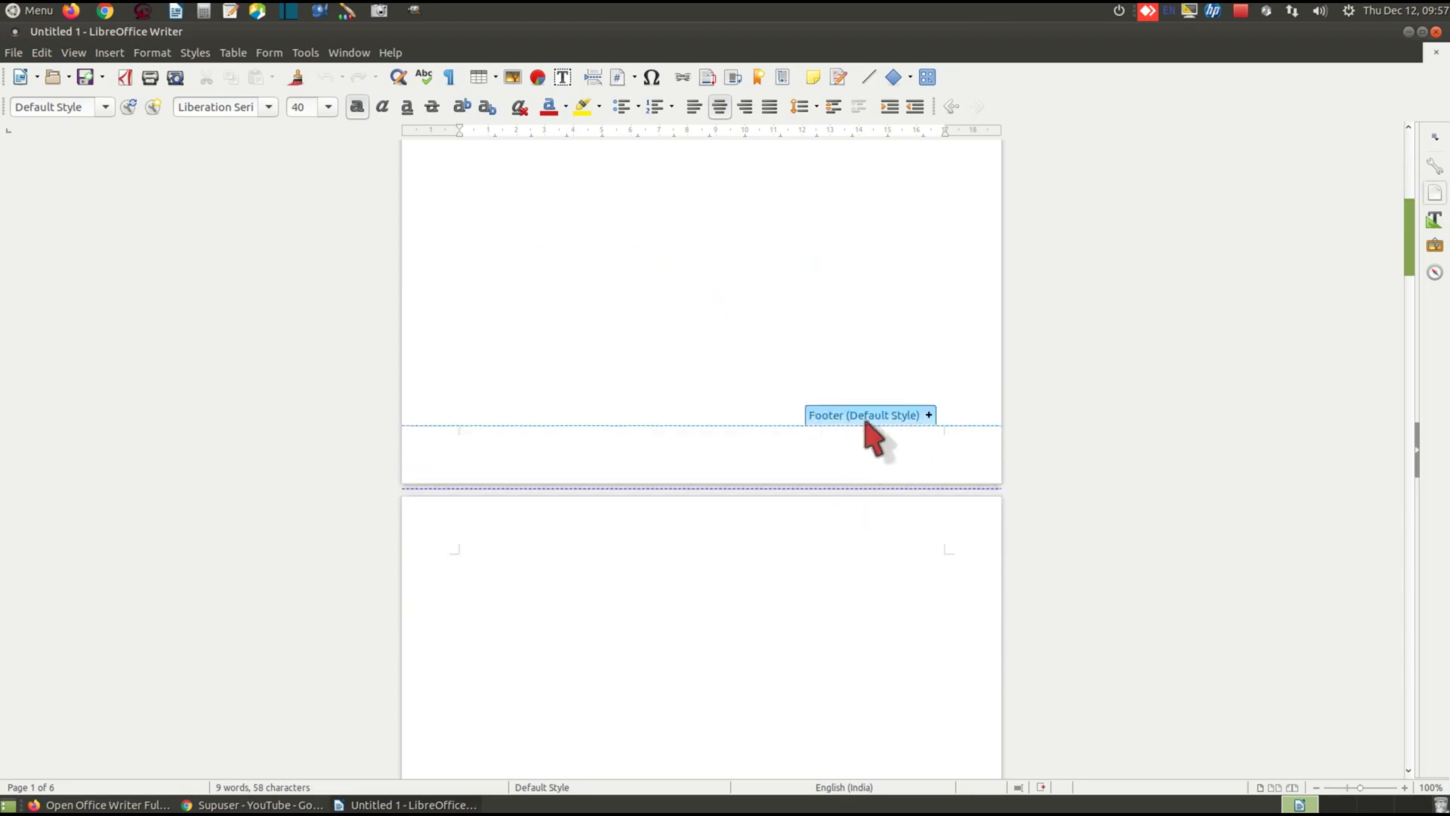
- Add a Default Style footer with a Page Number field showing 1 and 2 on successive pages
left_click(930, 416)
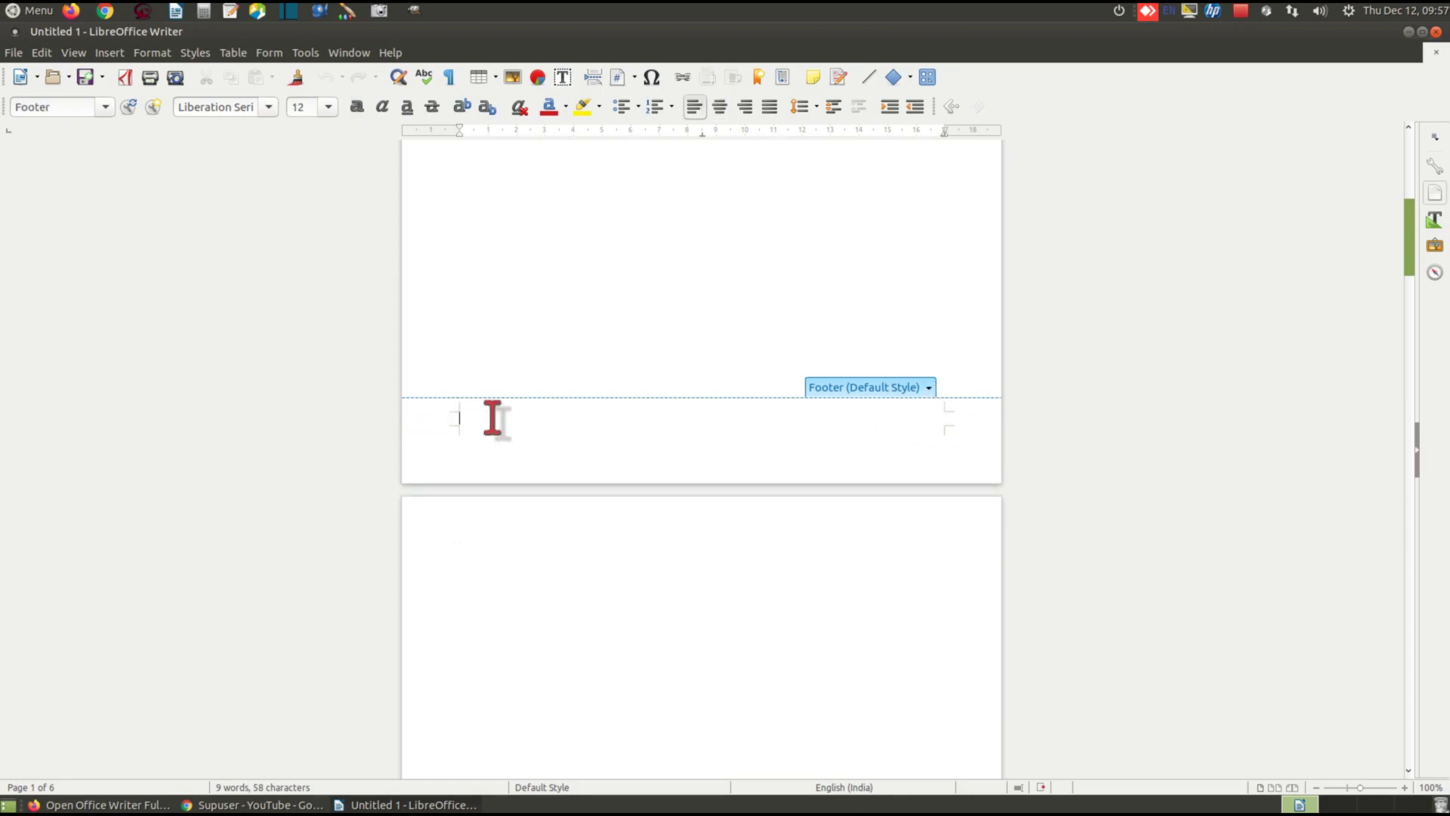
left_click(109, 54)
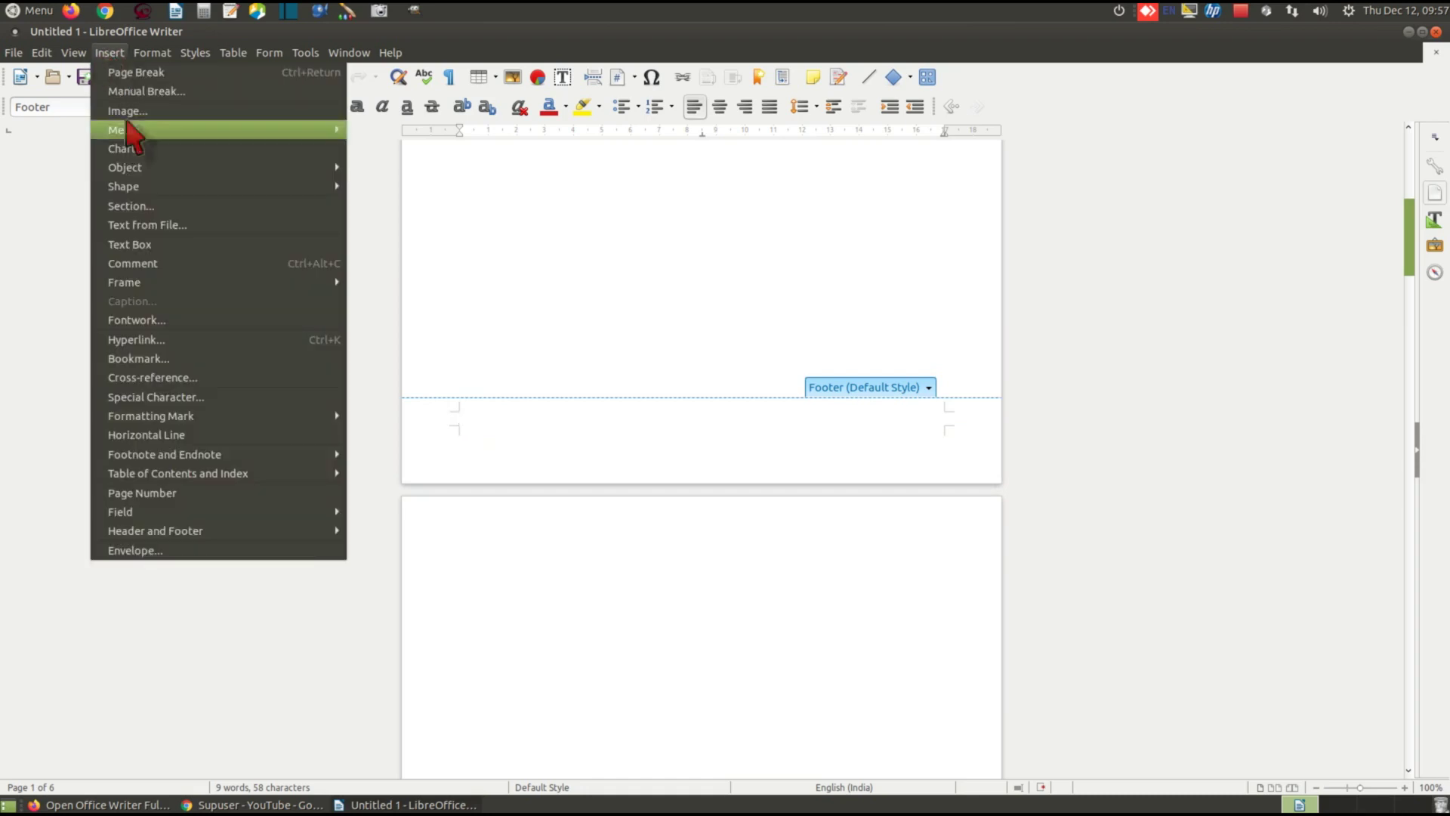
mouse_move(272, 512)
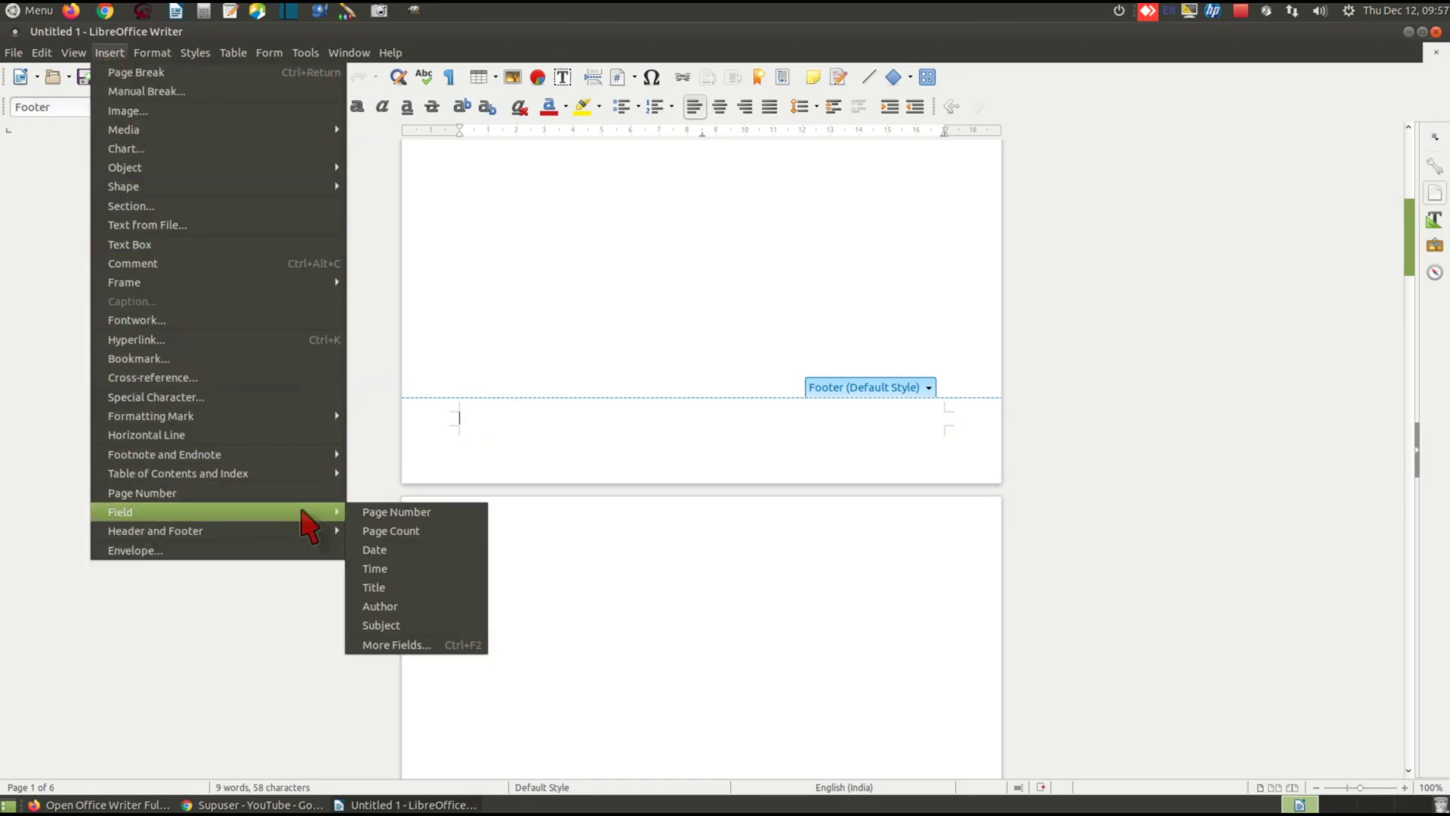
left_click(395, 512)
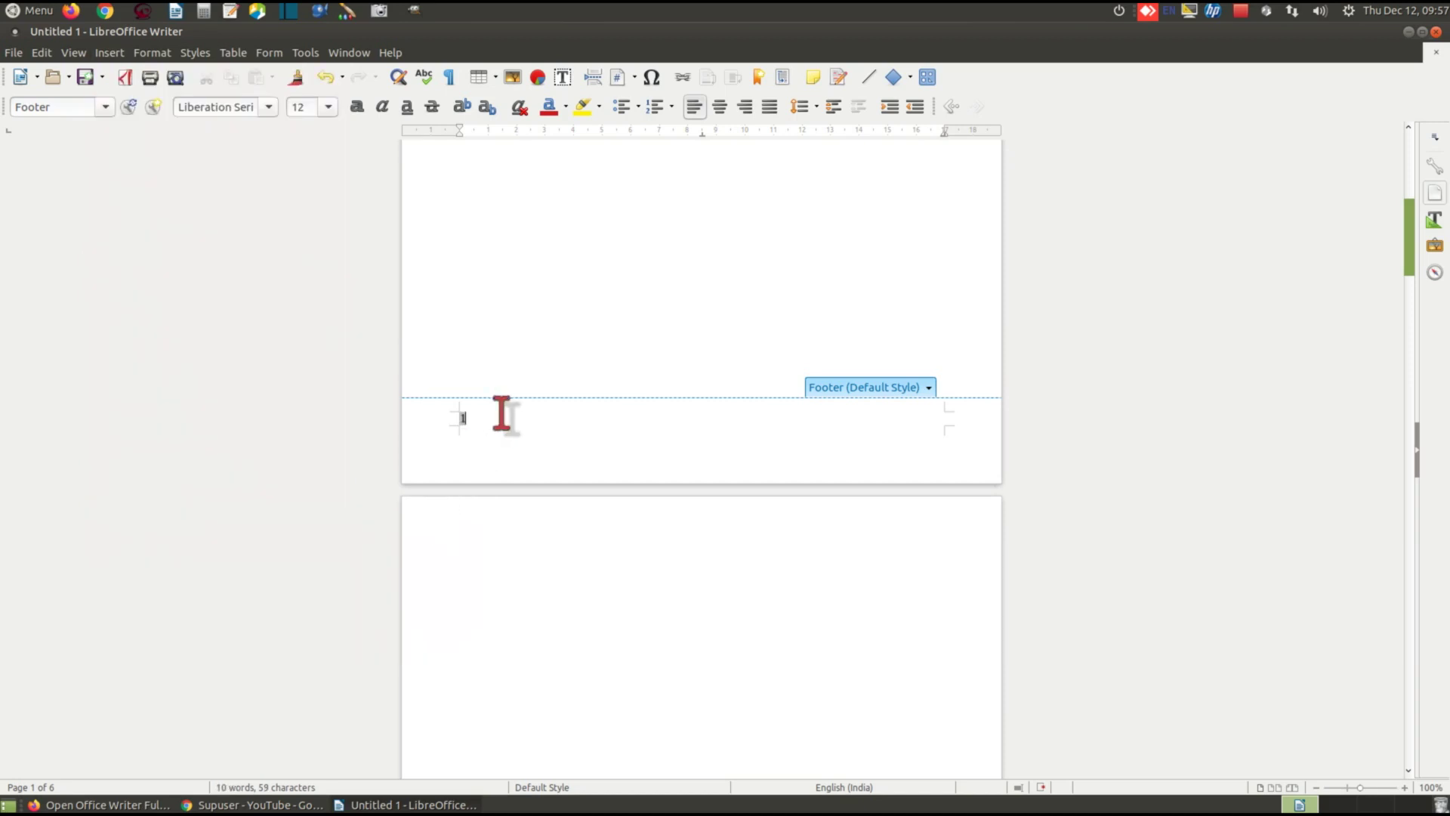
scroll(489, 423, "down", 10)
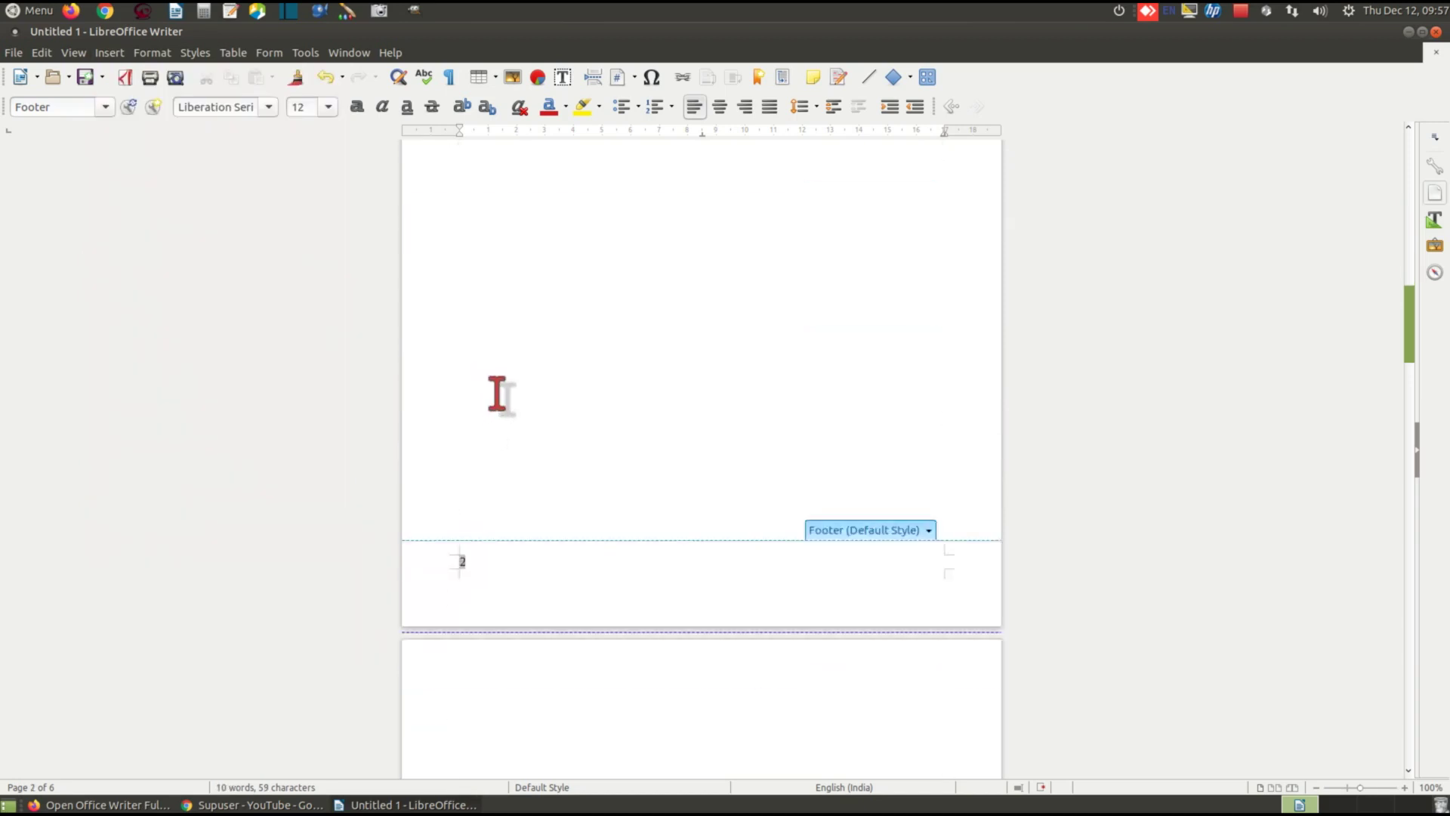
scroll(476, 563, "down", 10)
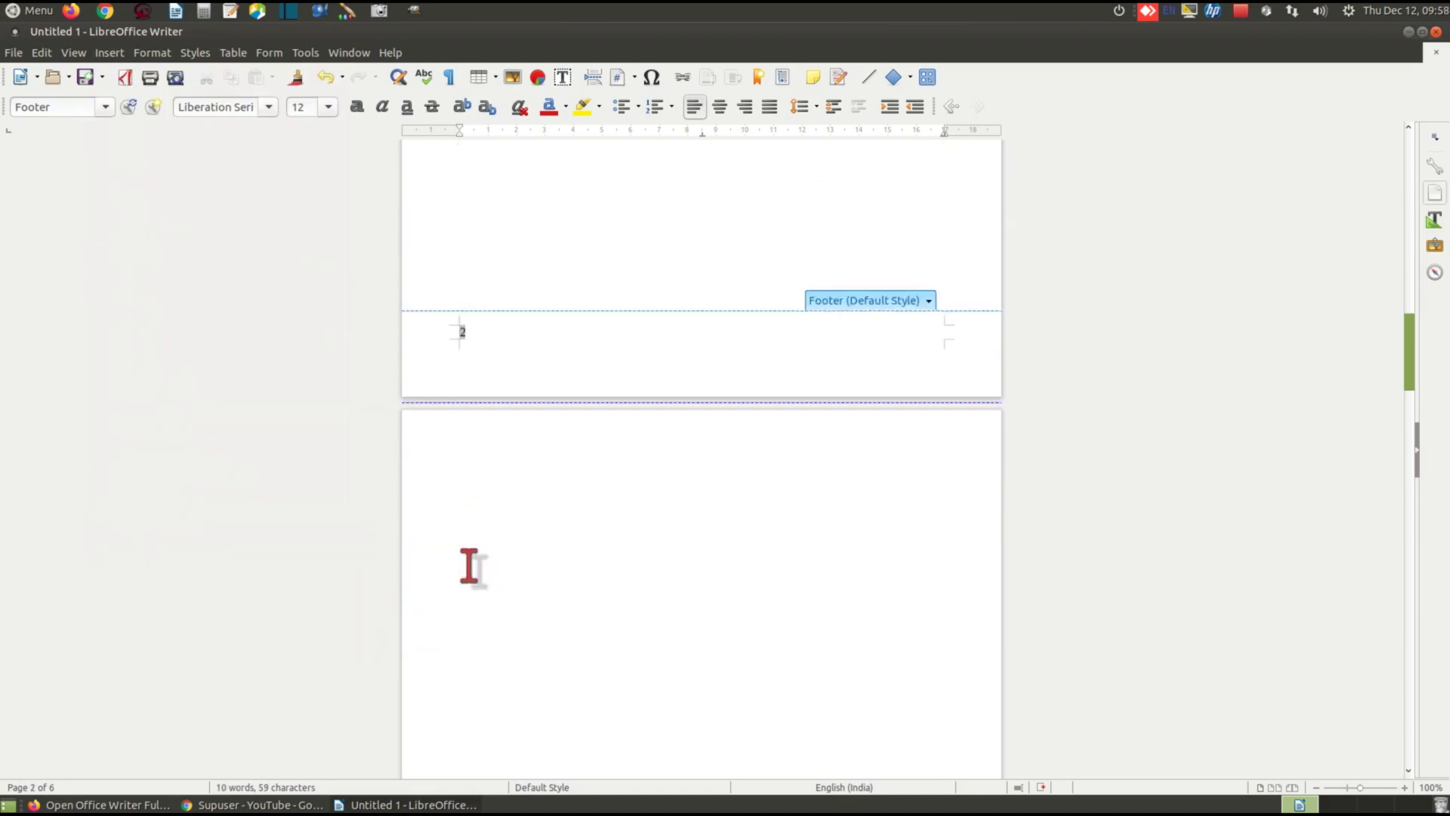
scroll(512, 453, "up", 20)
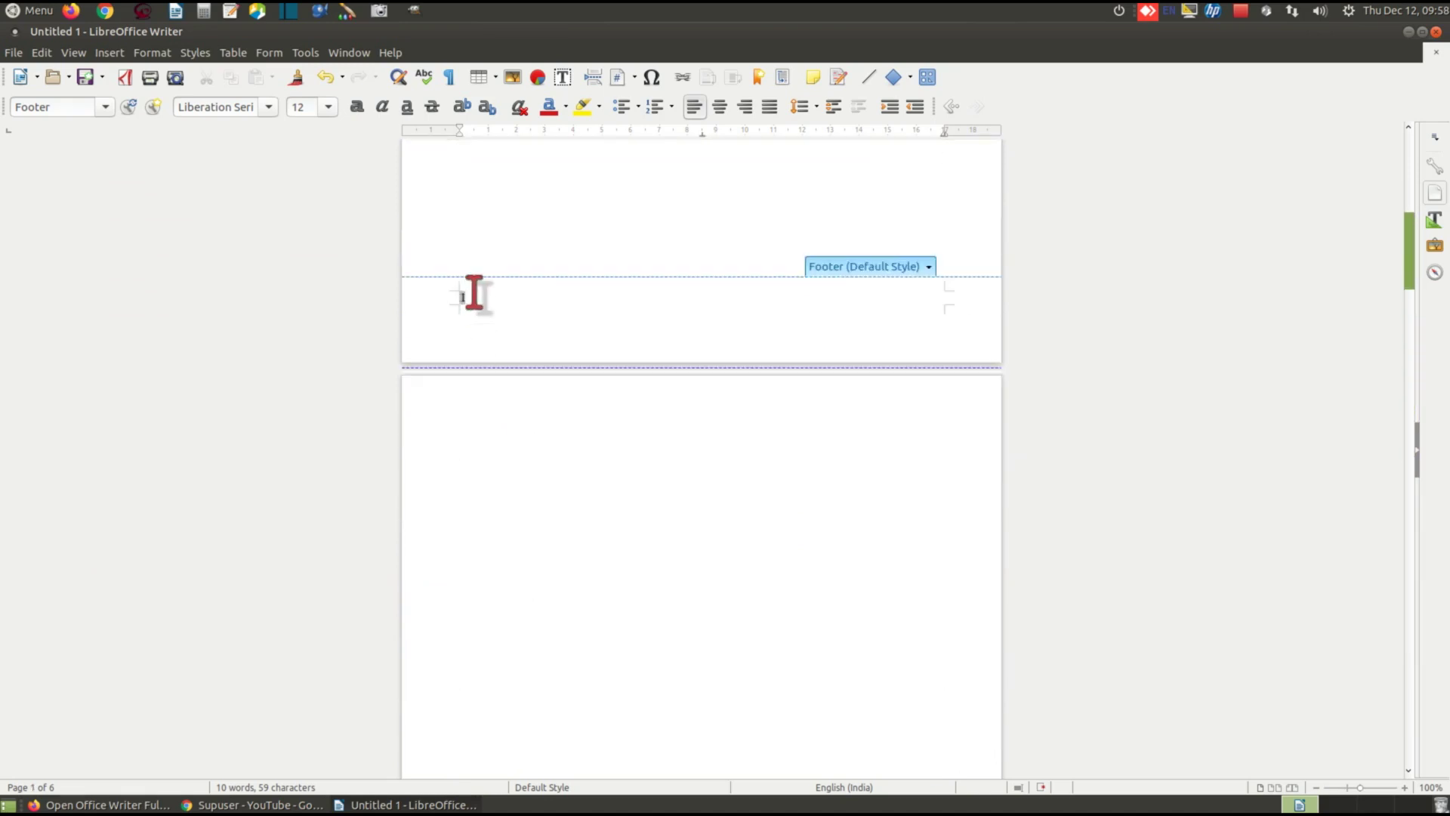
- Select the footer page number and apply Align Center to it
left_click_drag(450, 298, 470, 298)
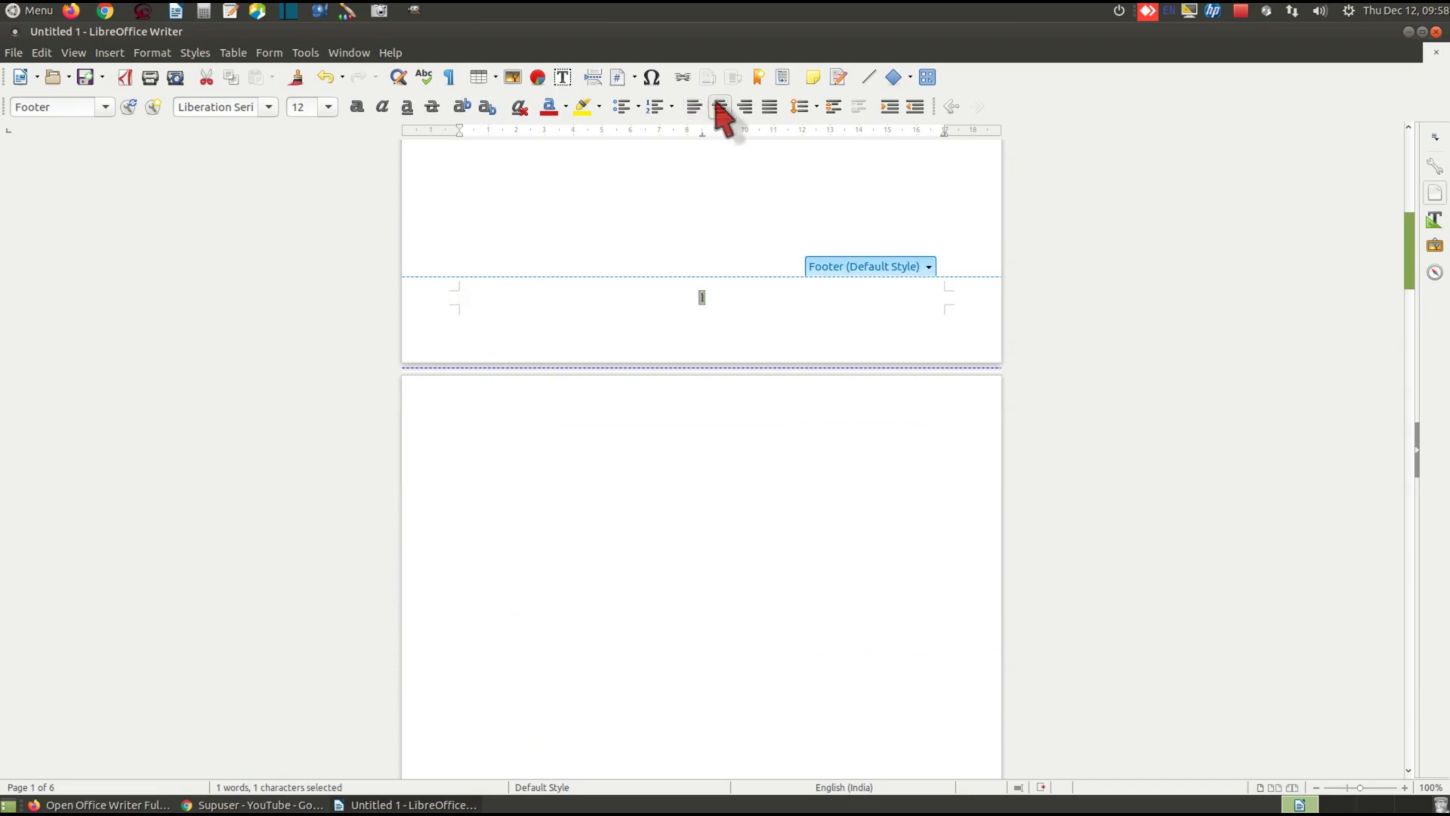
left_click(745, 106)
scroll(766, 300, "up", 5)
scroll(766, 301, "up", 7)
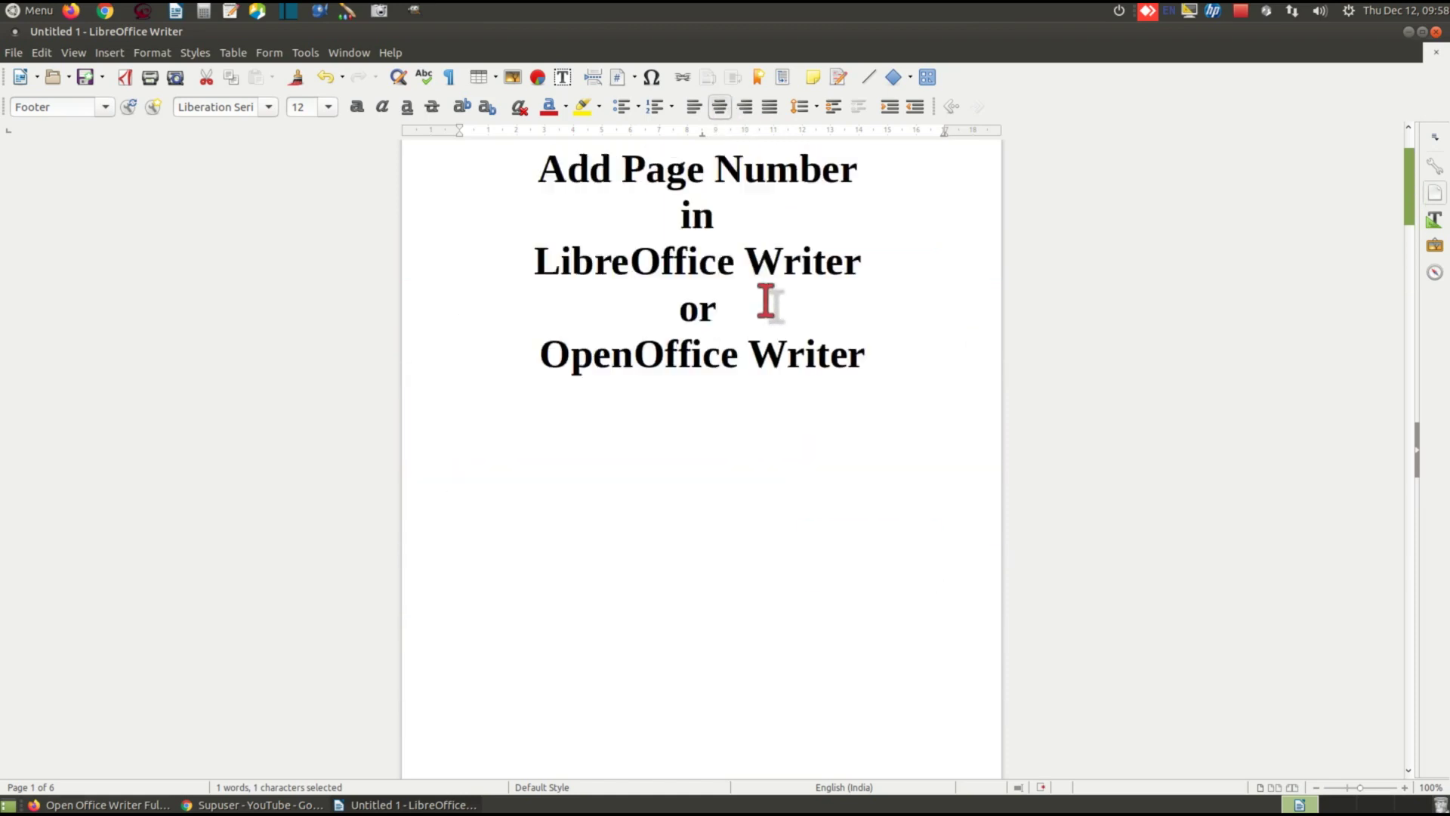
scroll(644, 417, "down", 8)
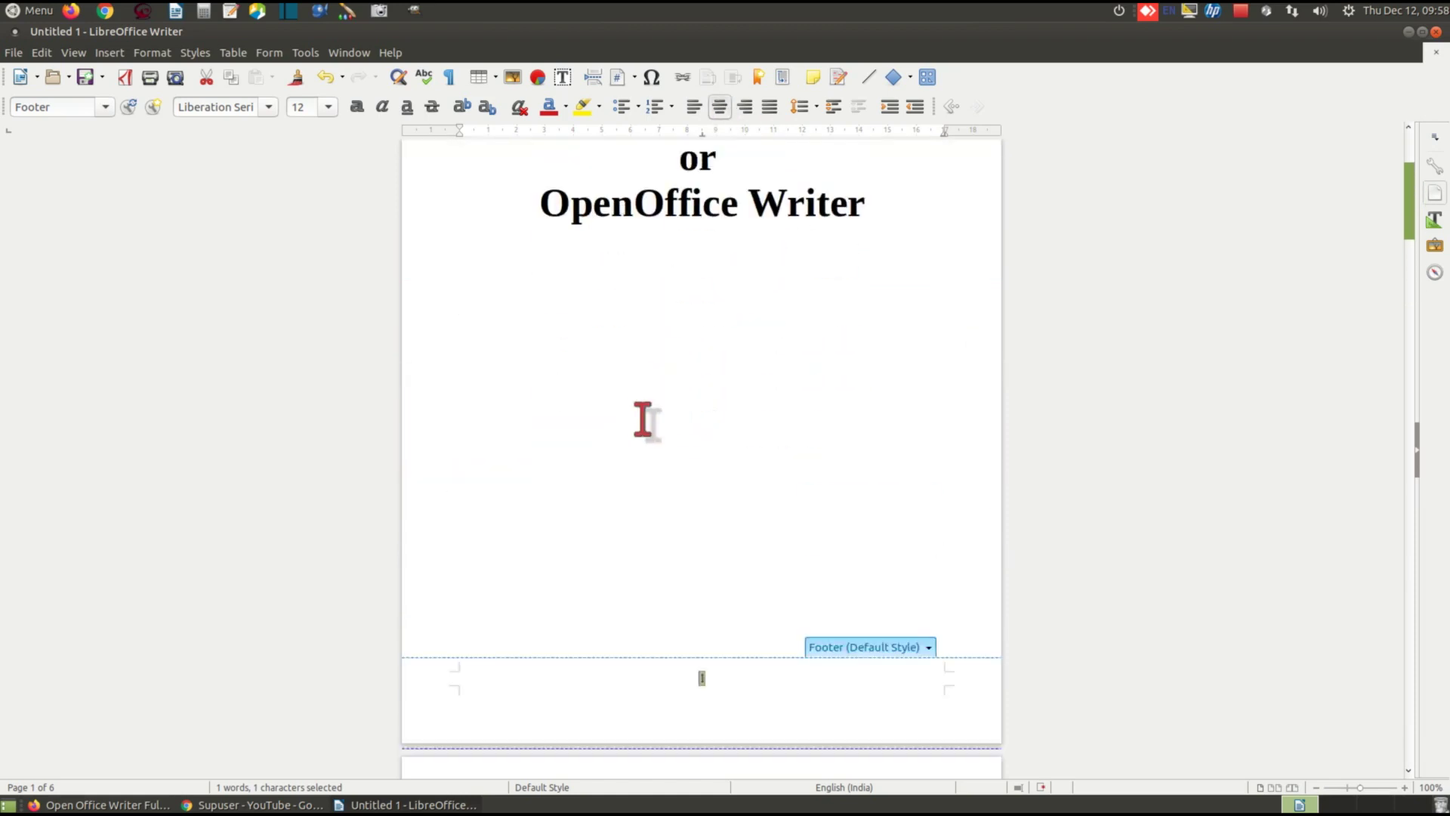